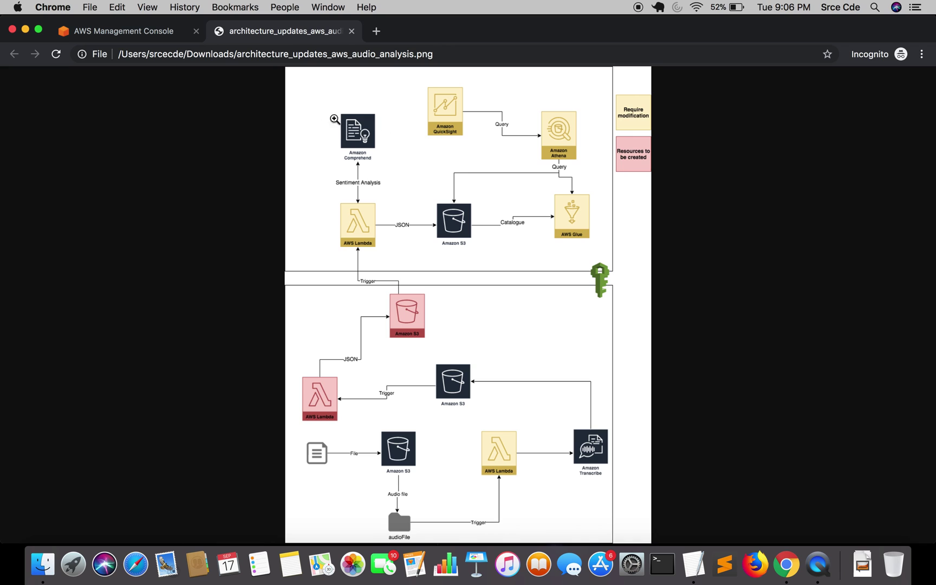
From the AWS Management Console tab, find QuickSight by searching services for 'qu' and open it.
left_click(125, 34)
left_click(169, 261)
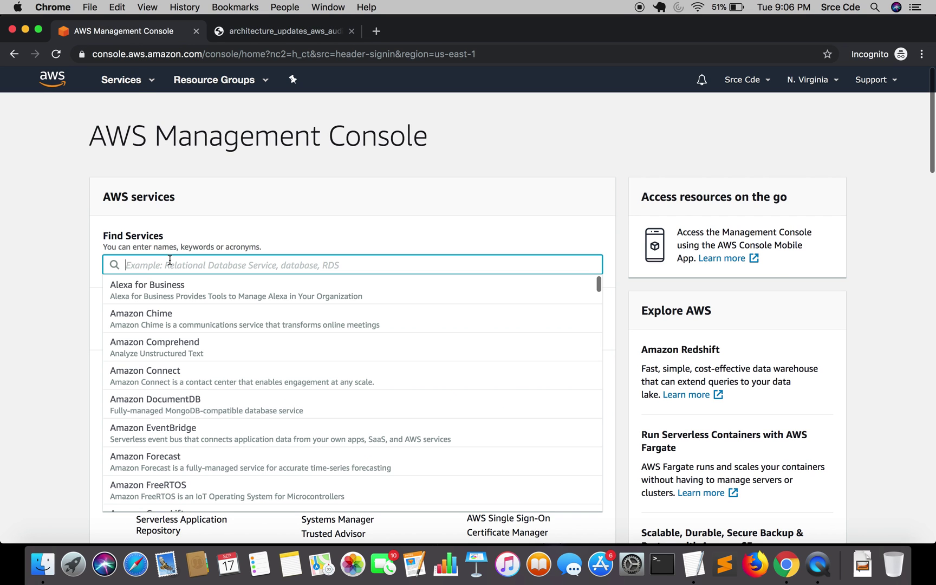
type("qu")
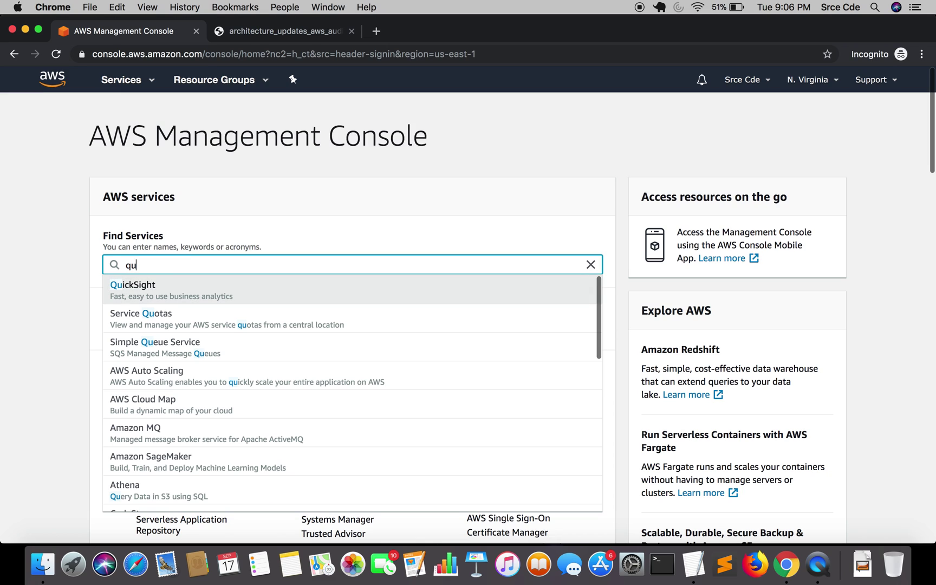
left_click(166, 295)
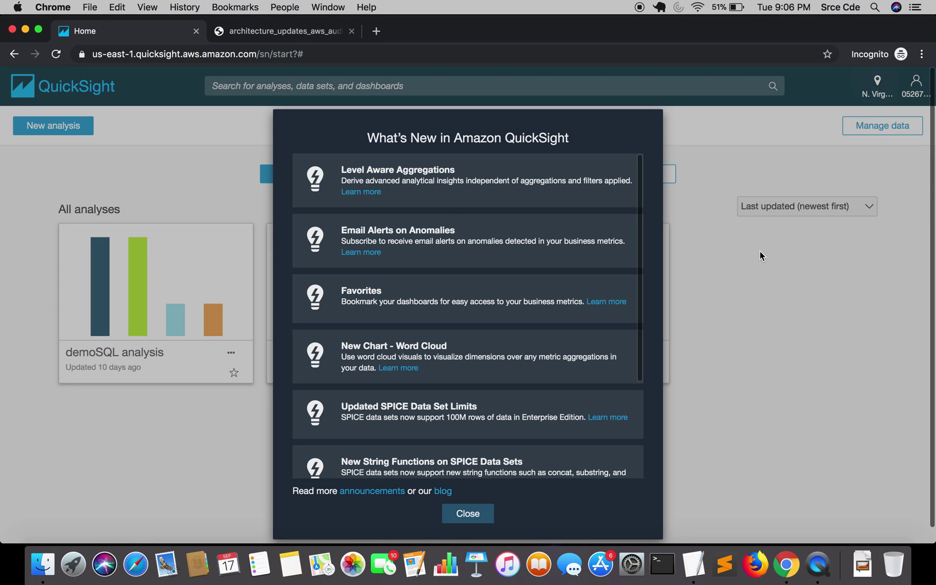
Dismiss What's New and start a new data set with Athena as the source.
left_click(467, 514)
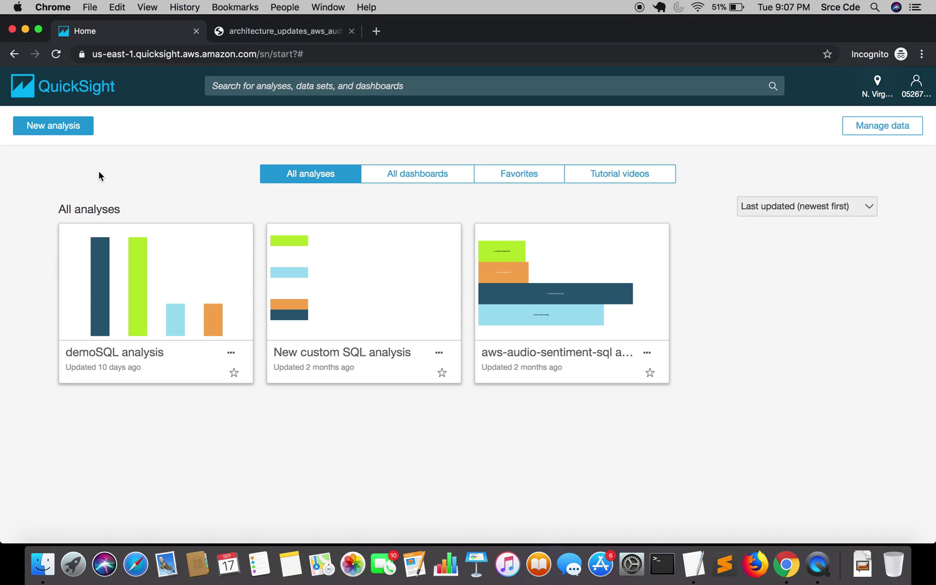
left_click(53, 132)
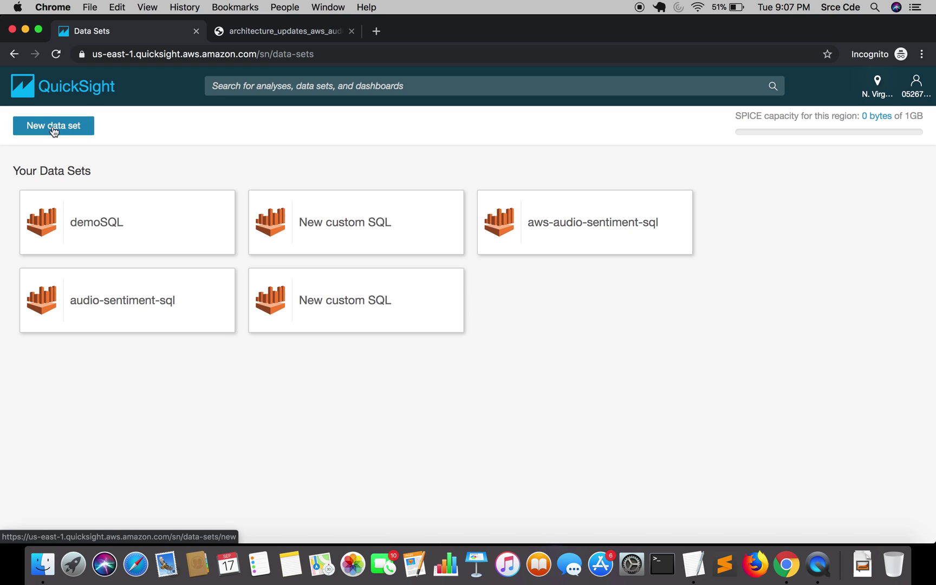
left_click(53, 128)
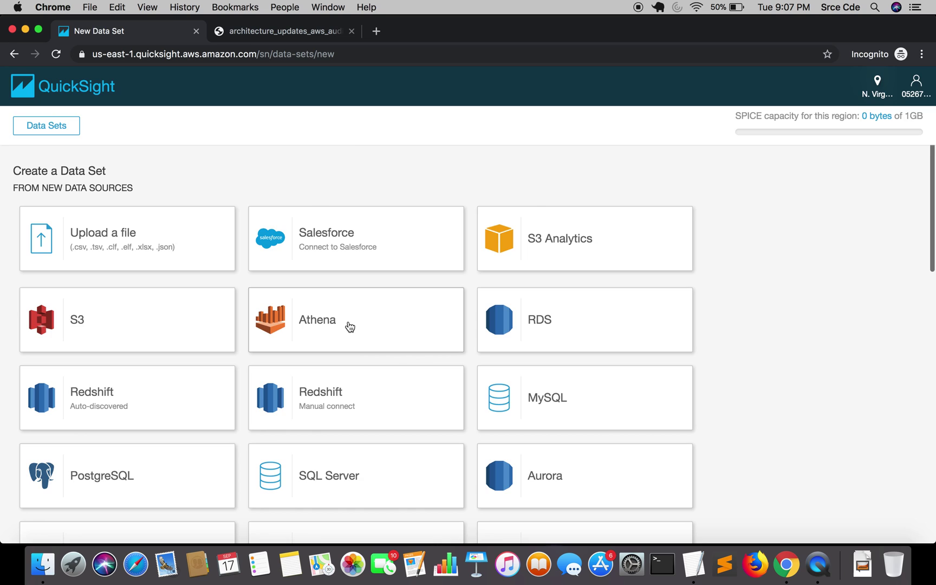
left_click(350, 326)
Name the Athena data source aws-audio-athena, create it, and check the Database list.
left_click(342, 162)
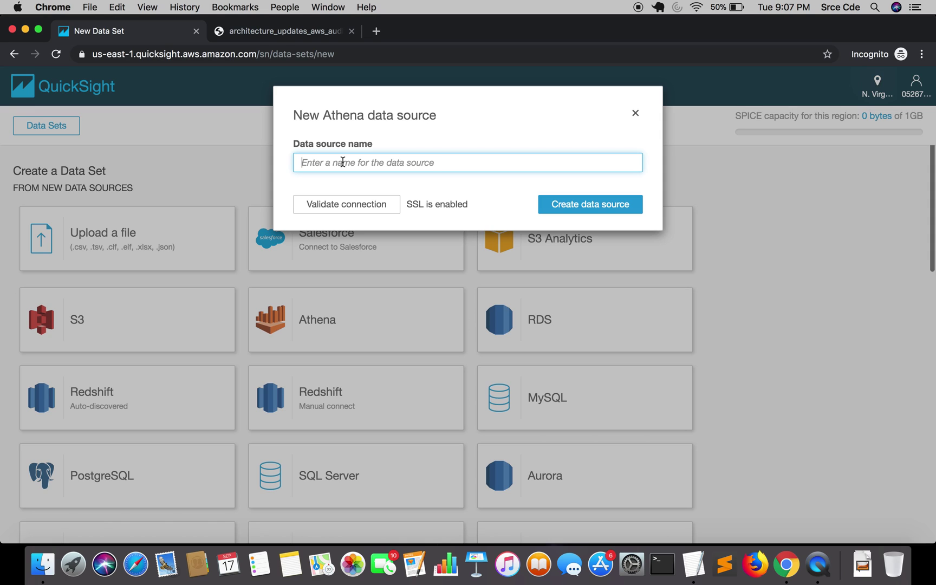
type("aws-athena")
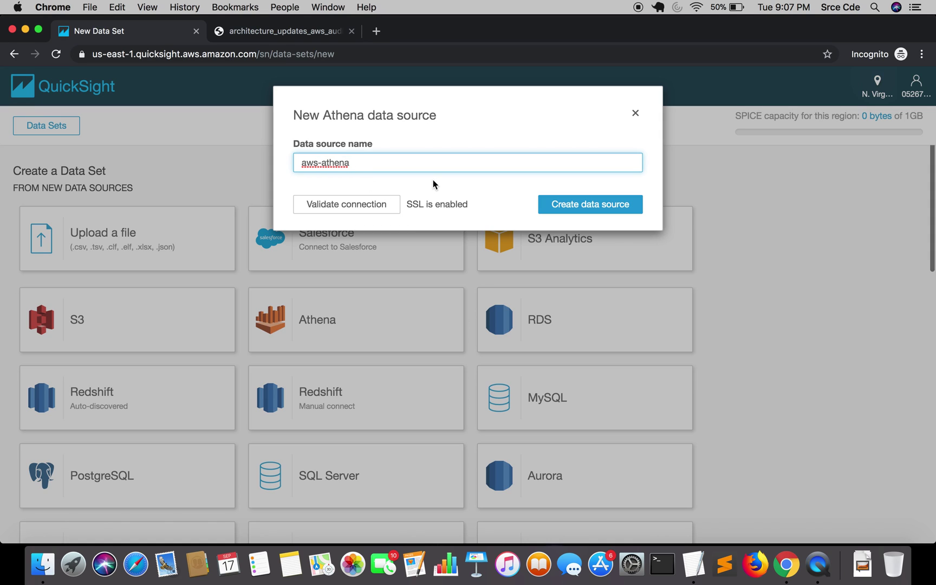
key("Left")
key("Left")
key("Left")
type("audio-")
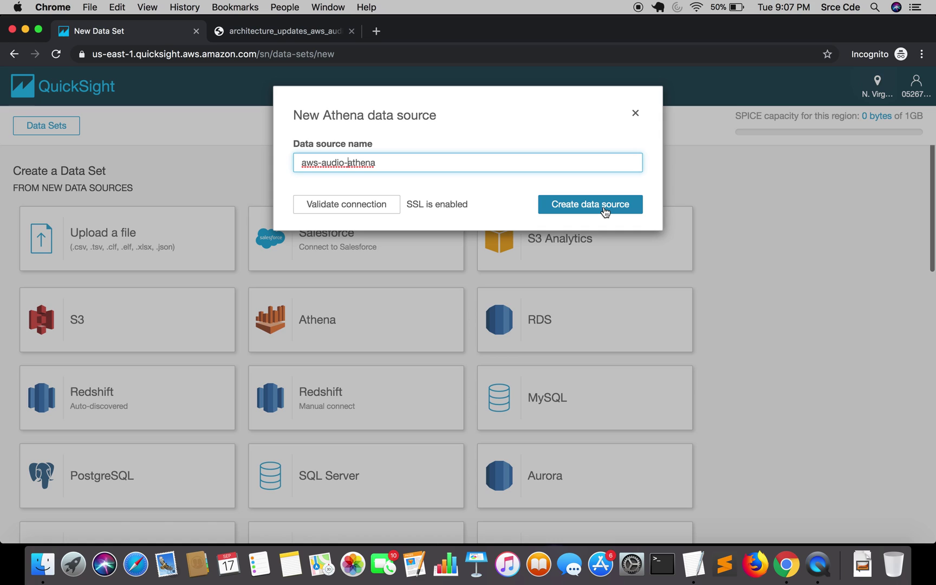
left_click(605, 211)
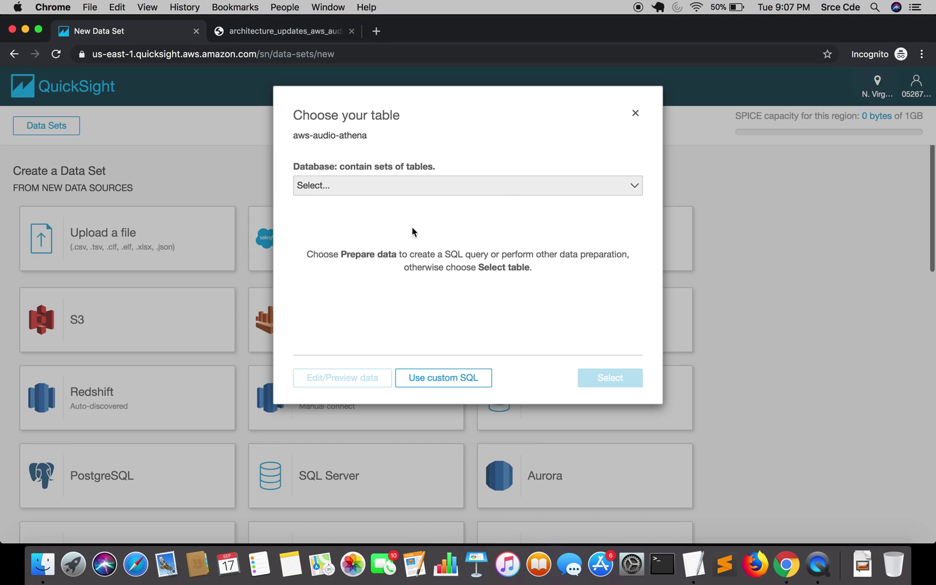
left_click(394, 193)
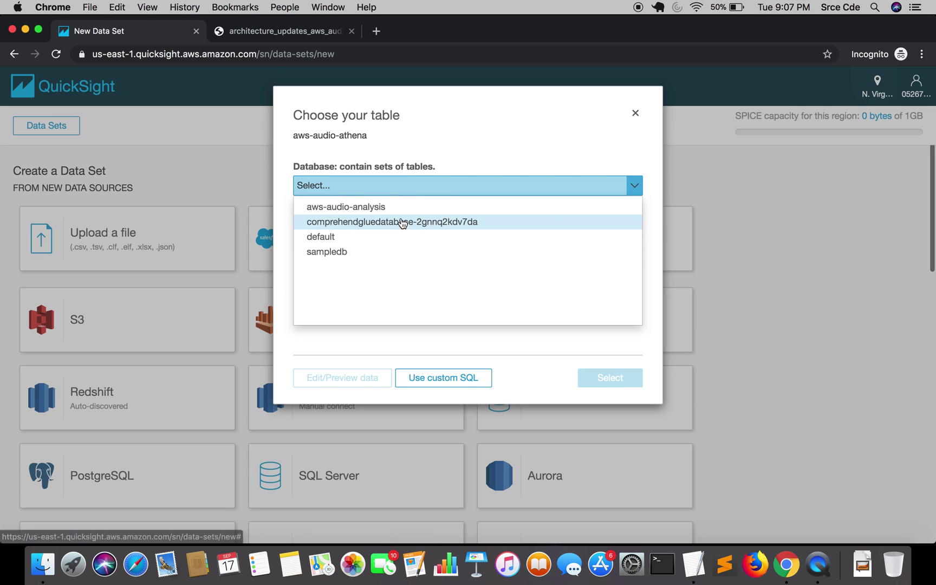
left_click(427, 349)
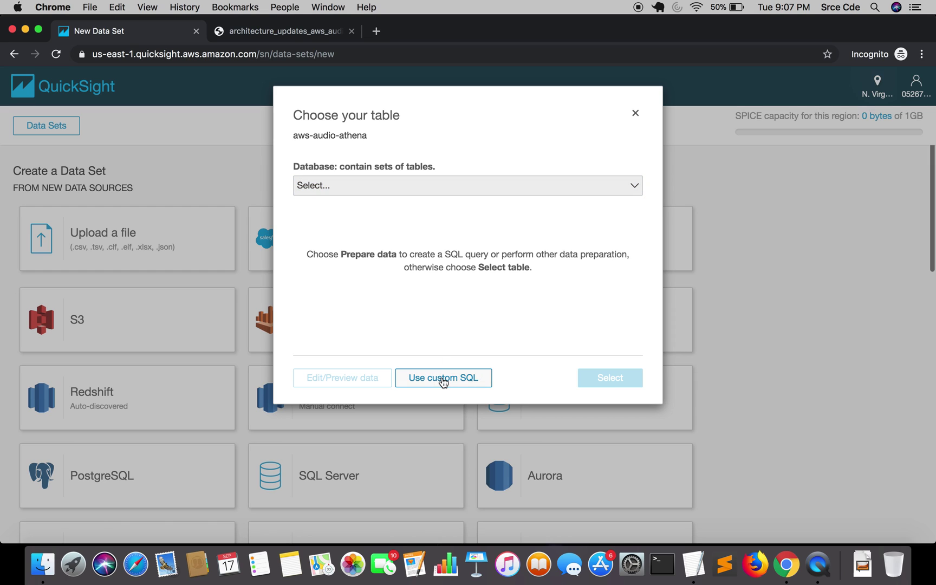
Switch to a custom SQL query and open it in data preparation, ready for SQL.
left_click(443, 379)
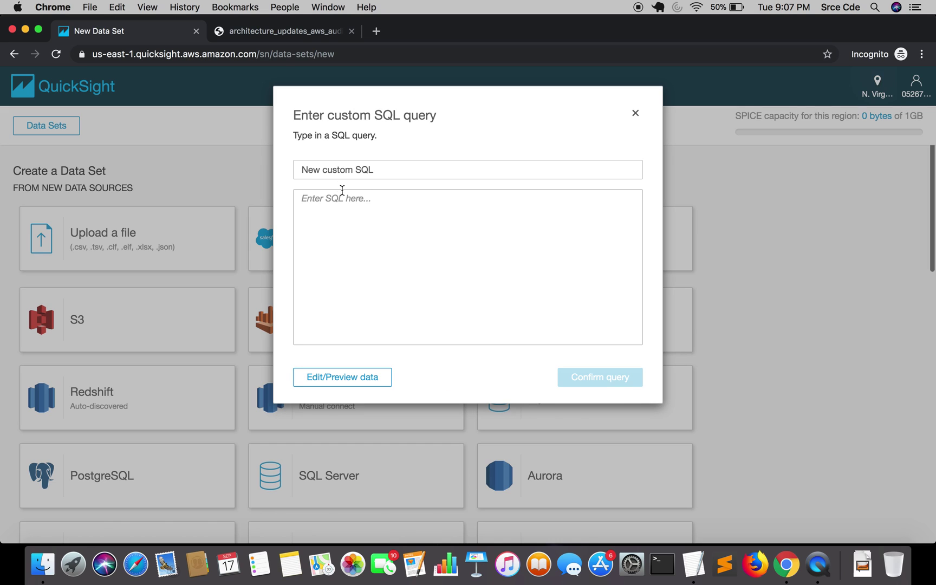
left_click(380, 168)
left_click_drag(387, 172, 270, 169)
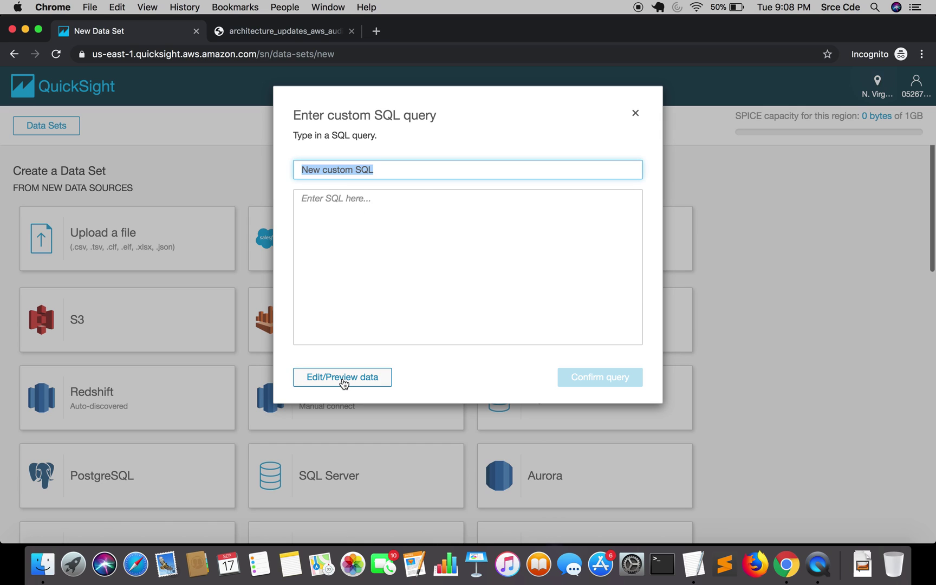
left_click(342, 377)
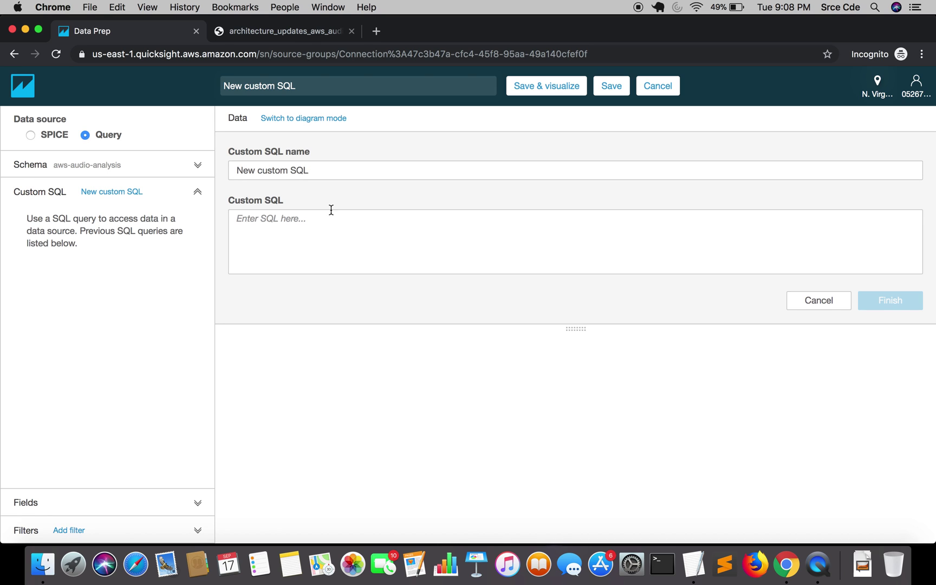
left_click(295, 253)
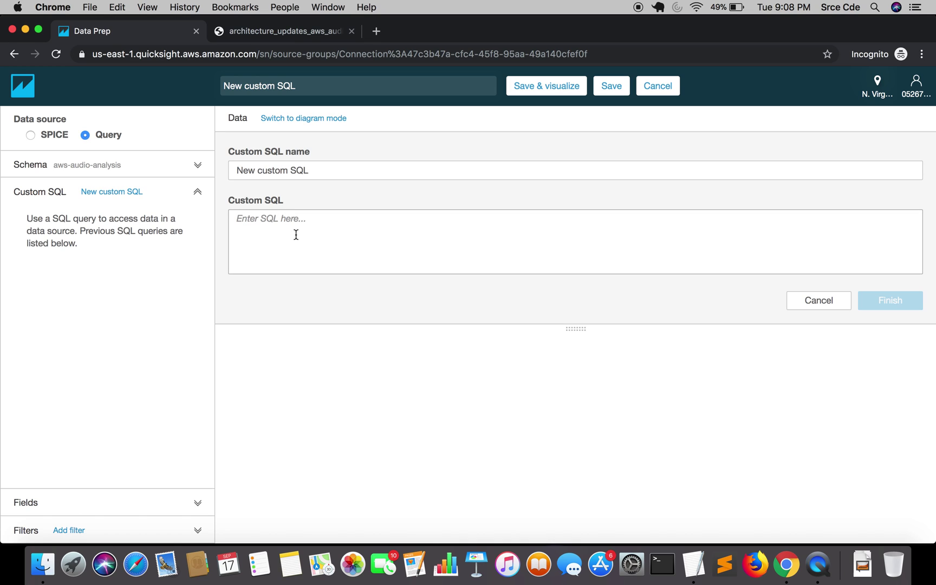
left_click(296, 235)
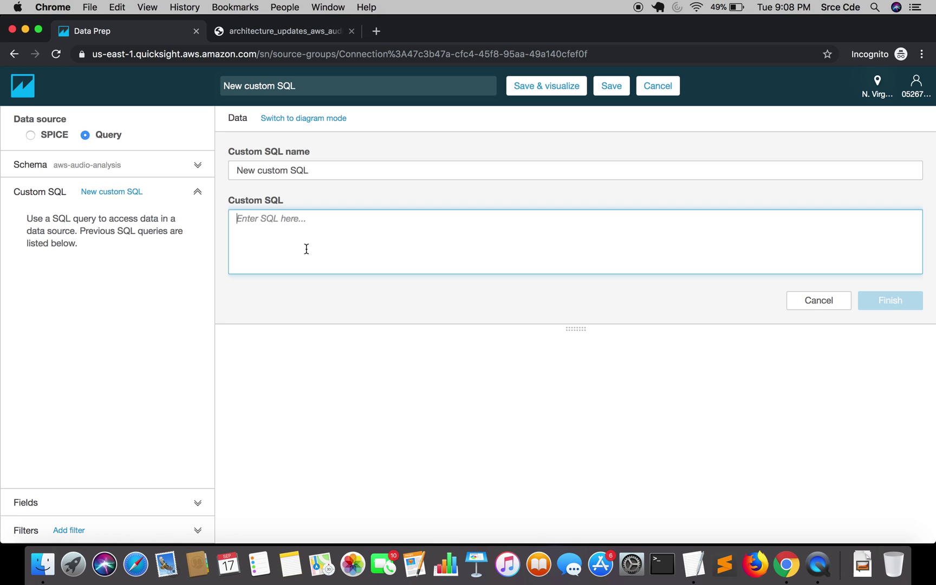
Sign in to the AWS console in a new tab and open Athena via an 'ath' search.
left_click(376, 31)
type("aws co")
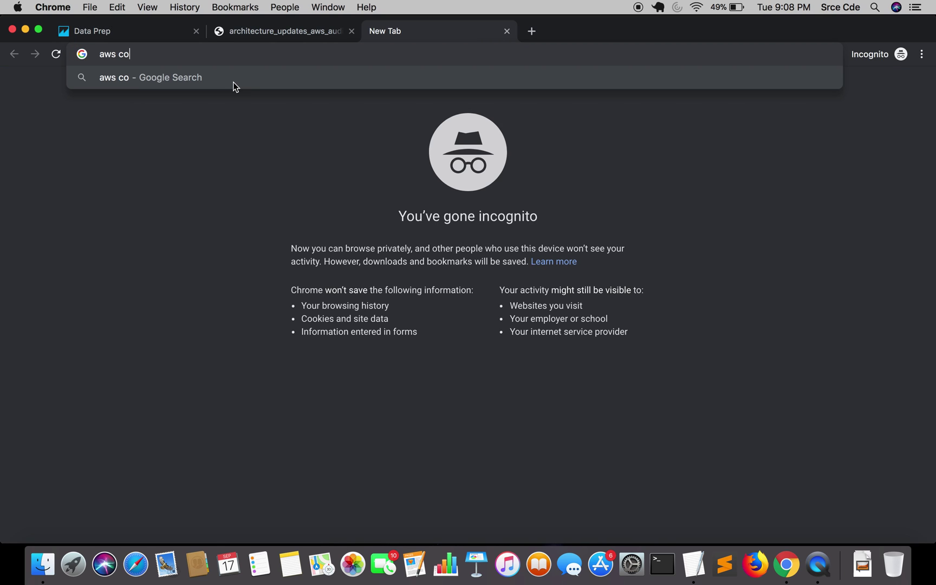
type("nsole login")
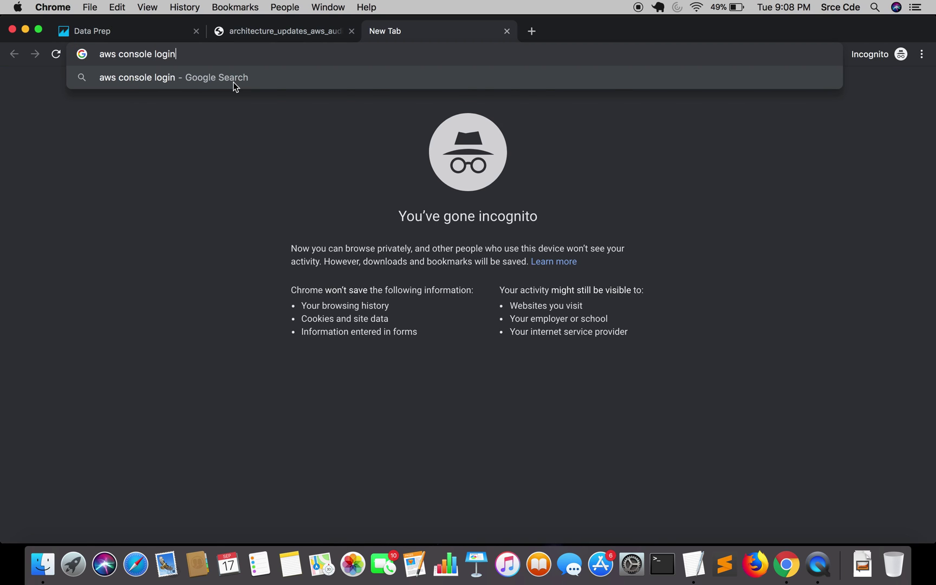
key("Return")
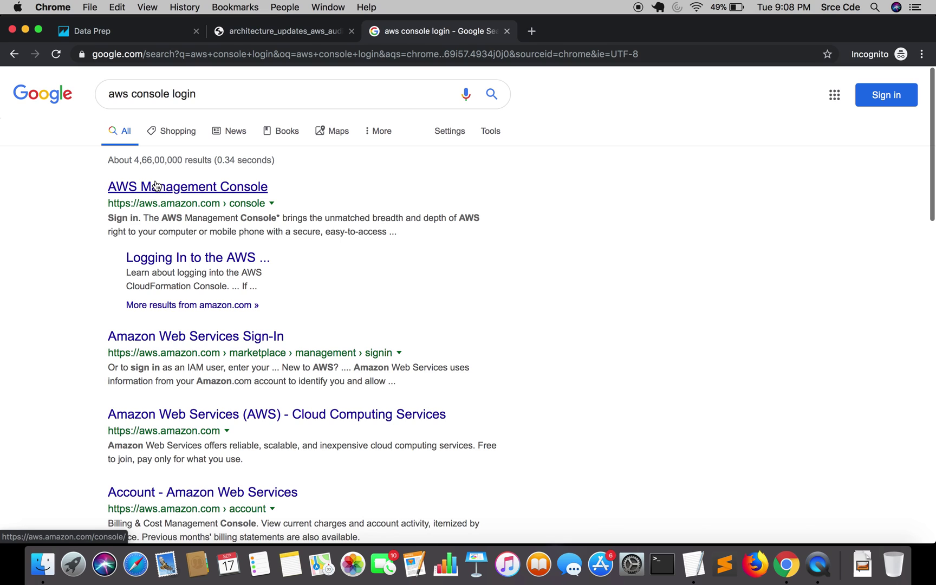
left_click(156, 187)
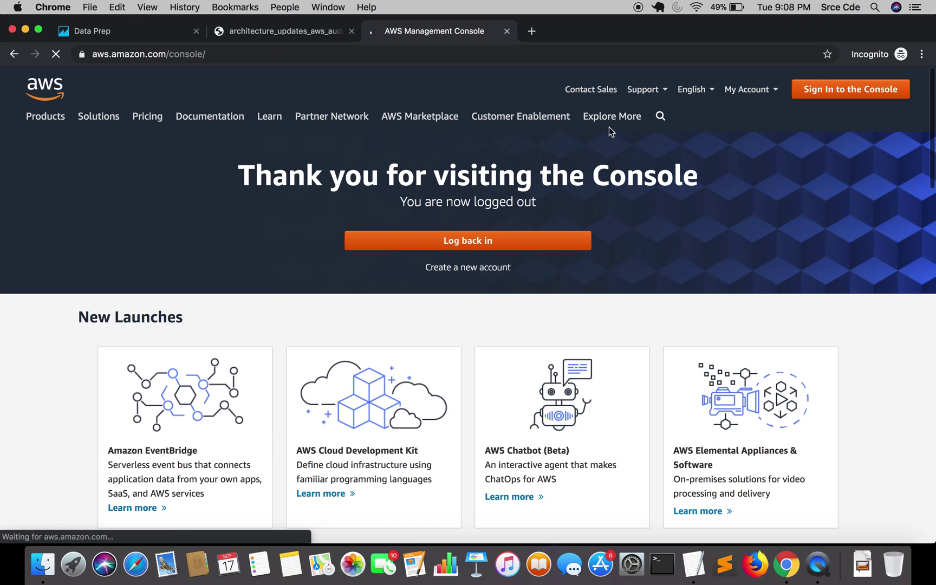
left_click(835, 95)
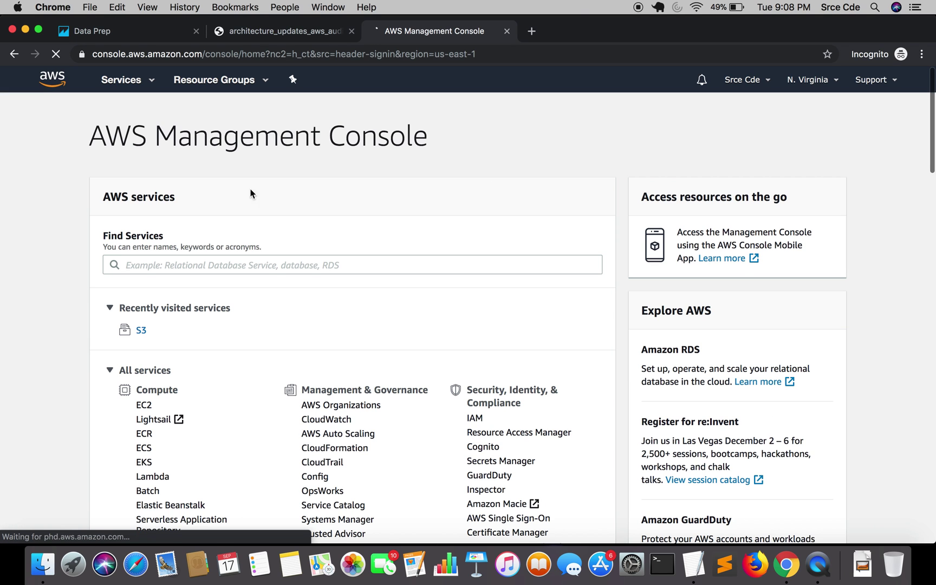
left_click(141, 269)
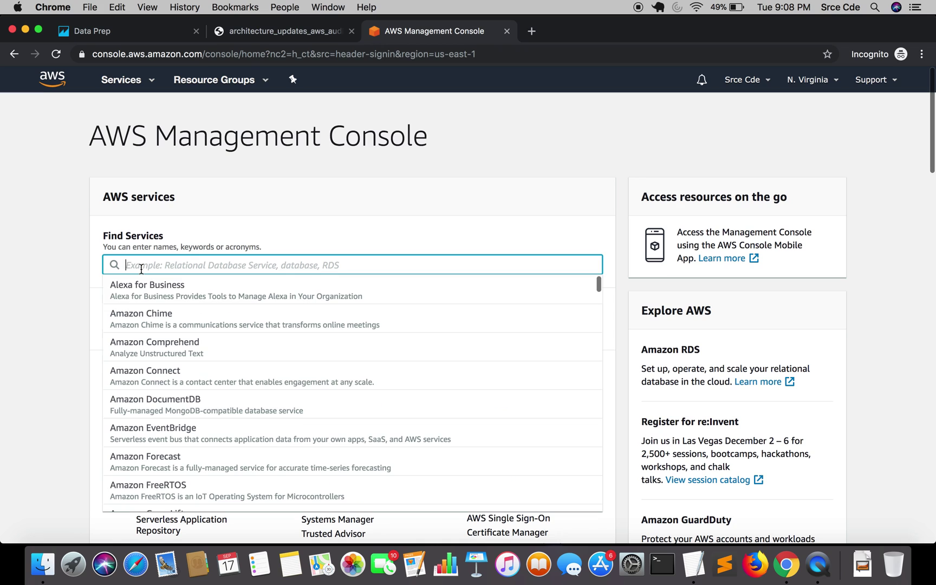
type("ath")
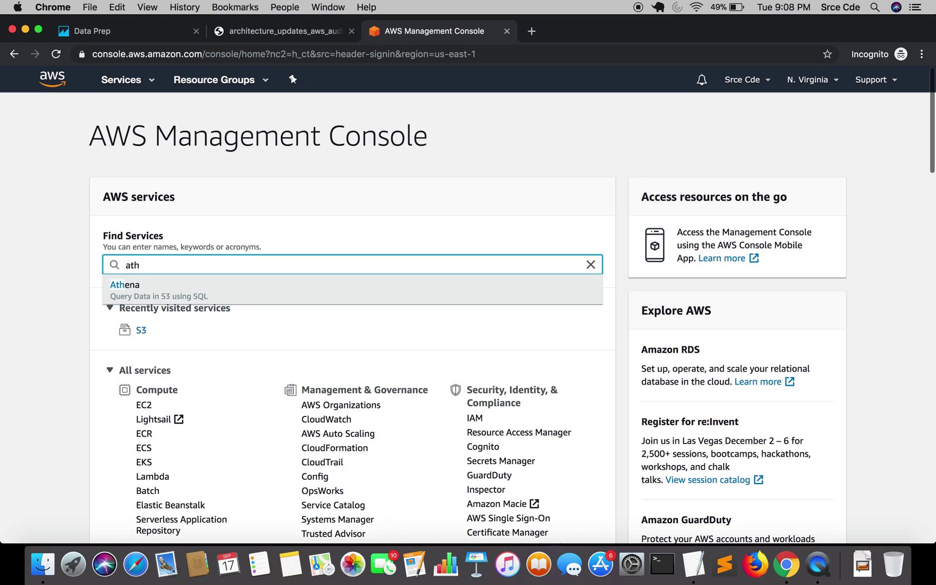
left_click(150, 301)
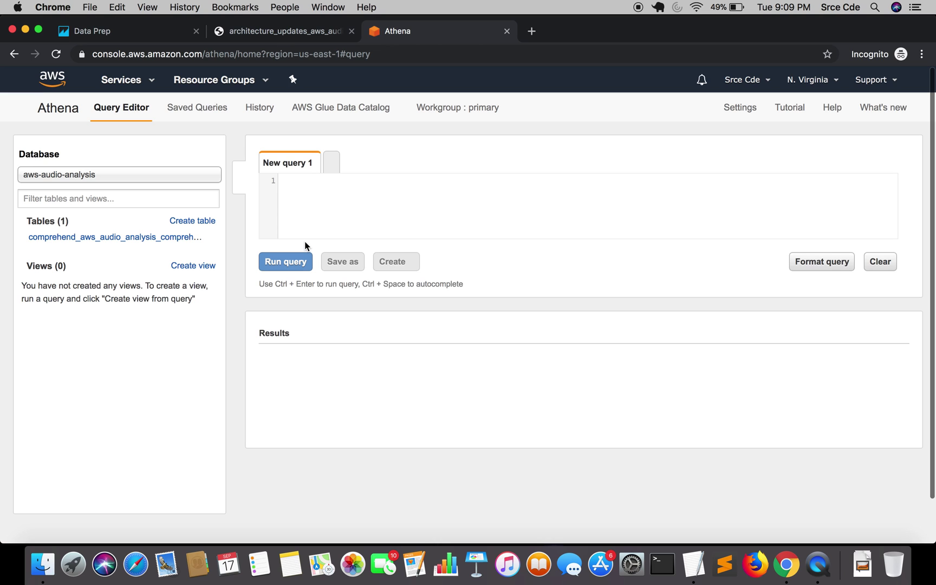
Find the saved aws-audio-analysis query by searching 'aws' and copy all its SQL.
left_click(192, 117)
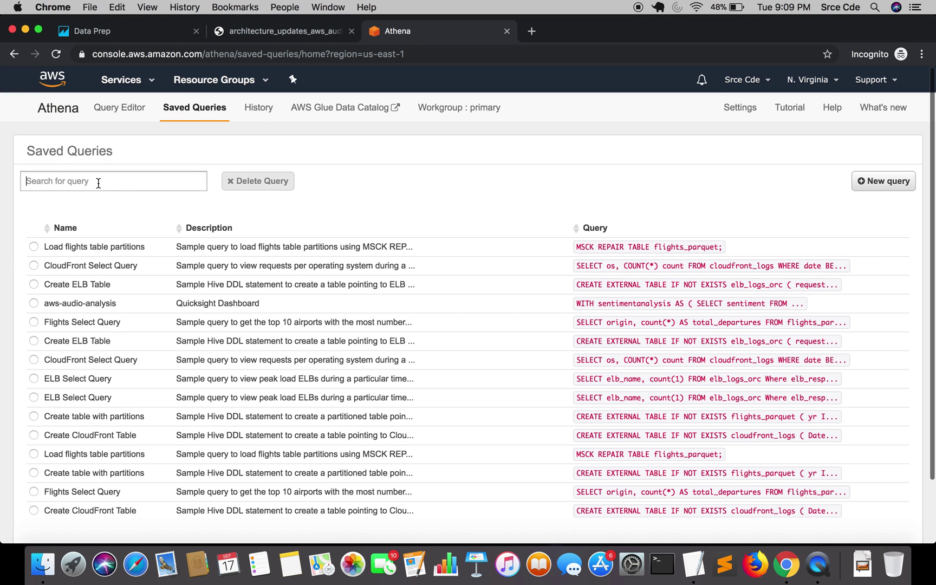
type("aws")
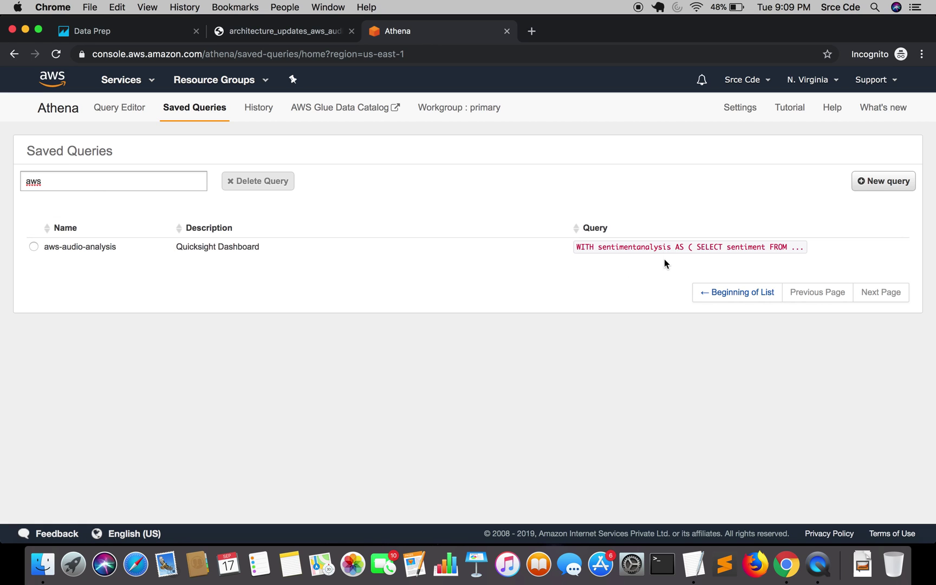
left_click(630, 246)
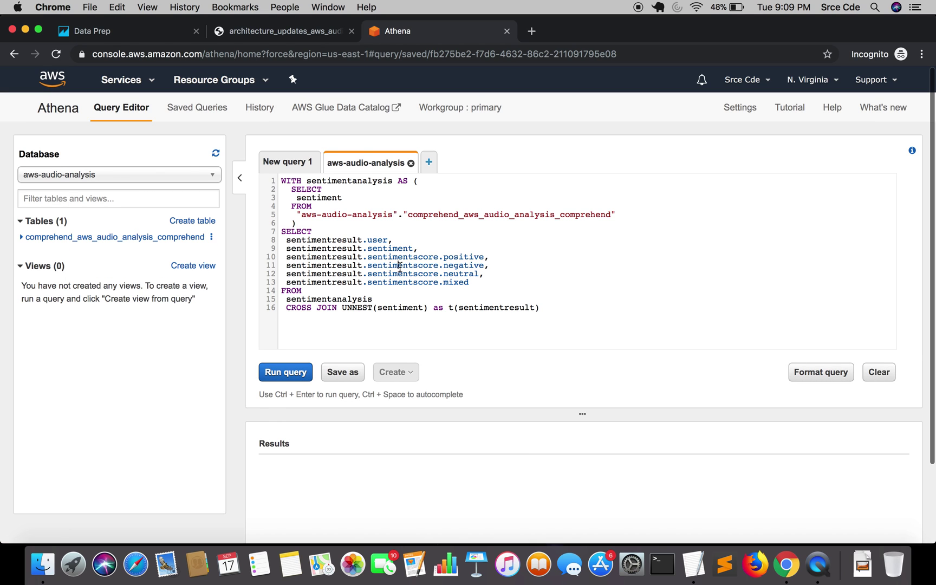
left_click(399, 267)
key("super+a")
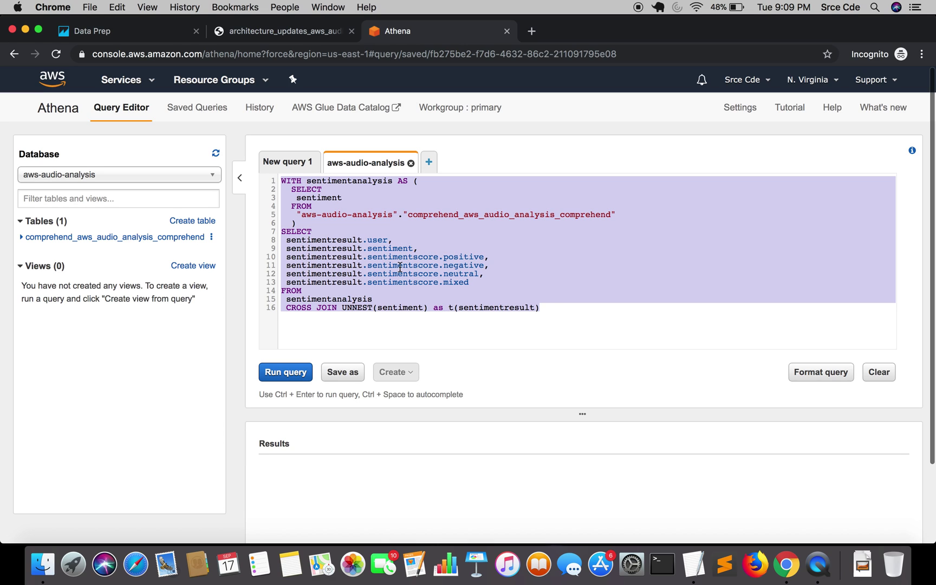
key("super+c")
Back in QuickSight, name the custom query aws-audio-sql, paste the Athena SQL and finish.
left_click(141, 37)
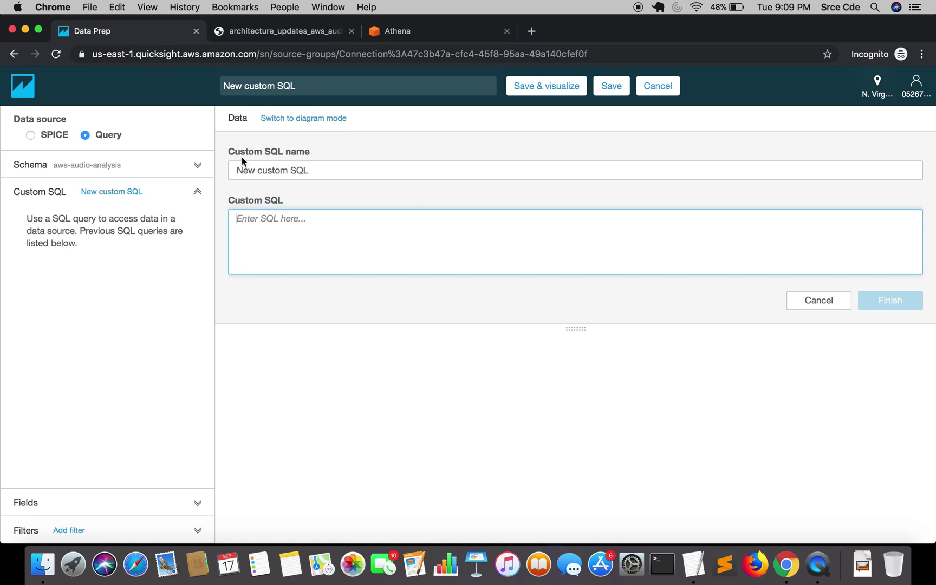
triple_click(326, 171)
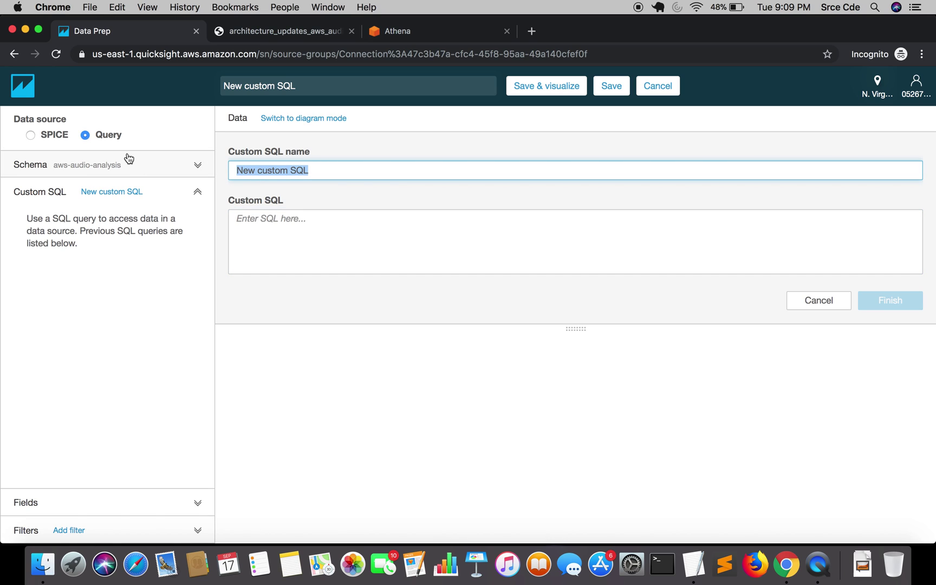
type("aws")
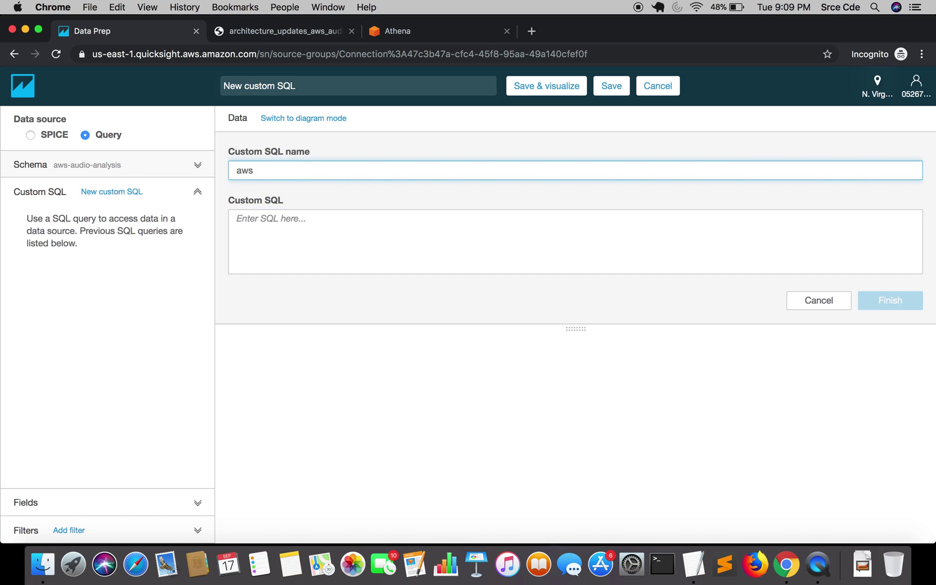
type("-audio-sql")
left_click(287, 238)
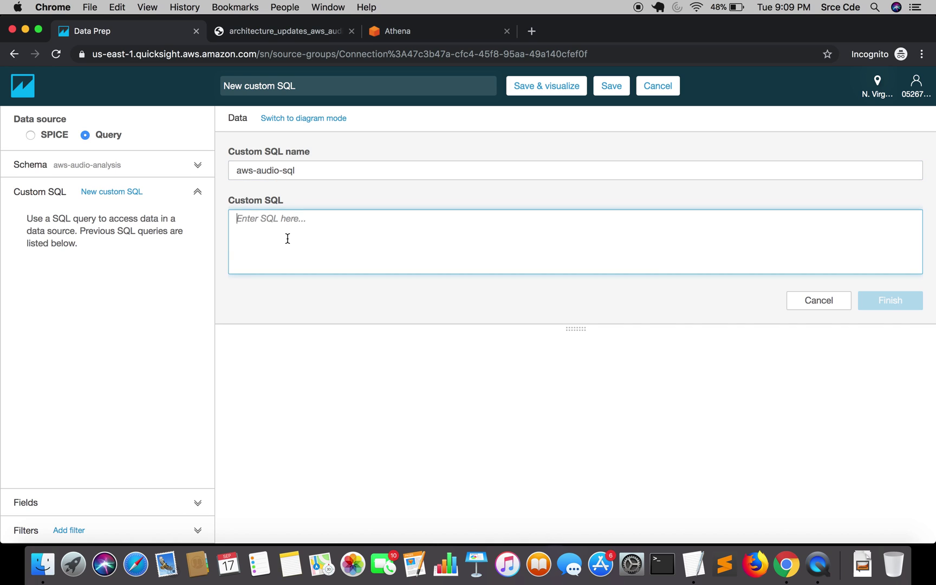
key("super+v")
scroll(521, 248, "up", 5)
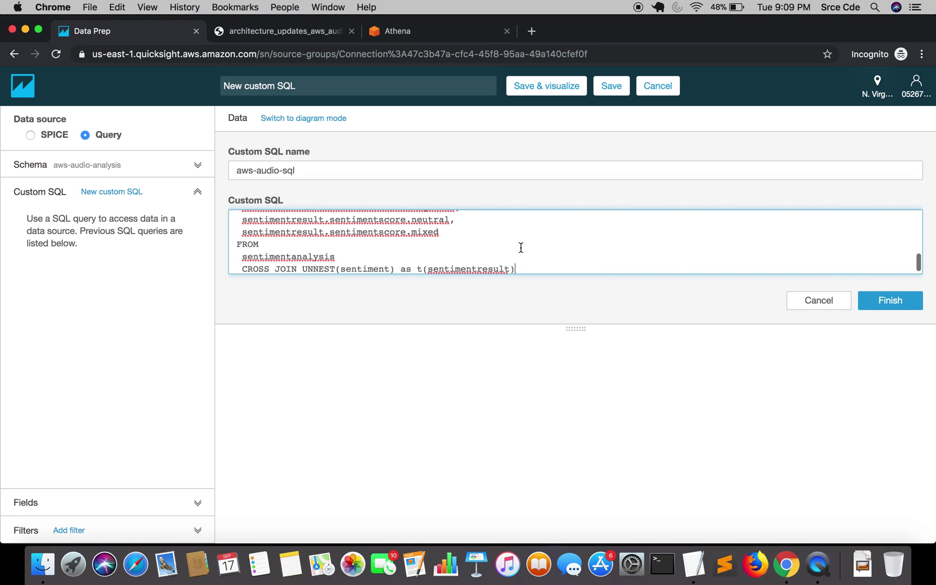
scroll(520, 247, "down", 5)
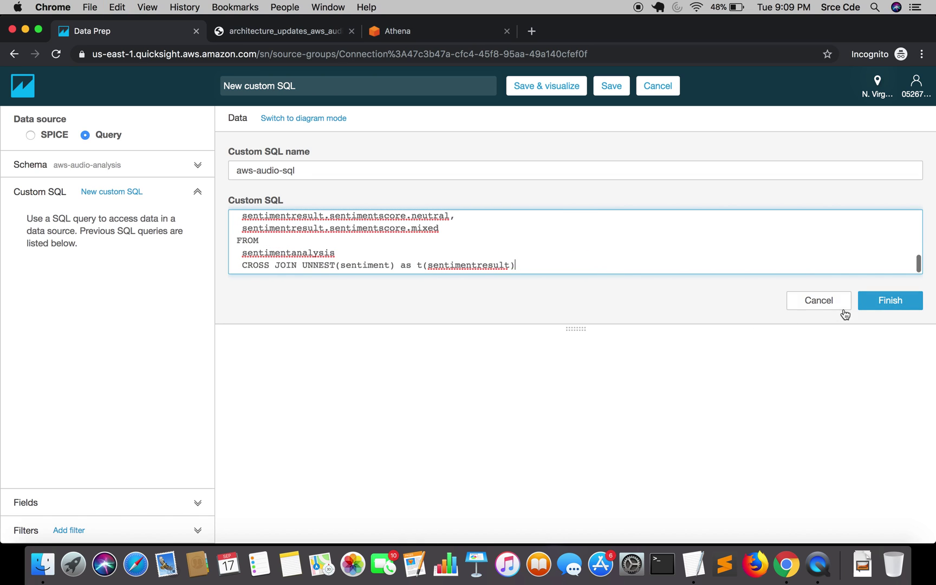
left_click(881, 308)
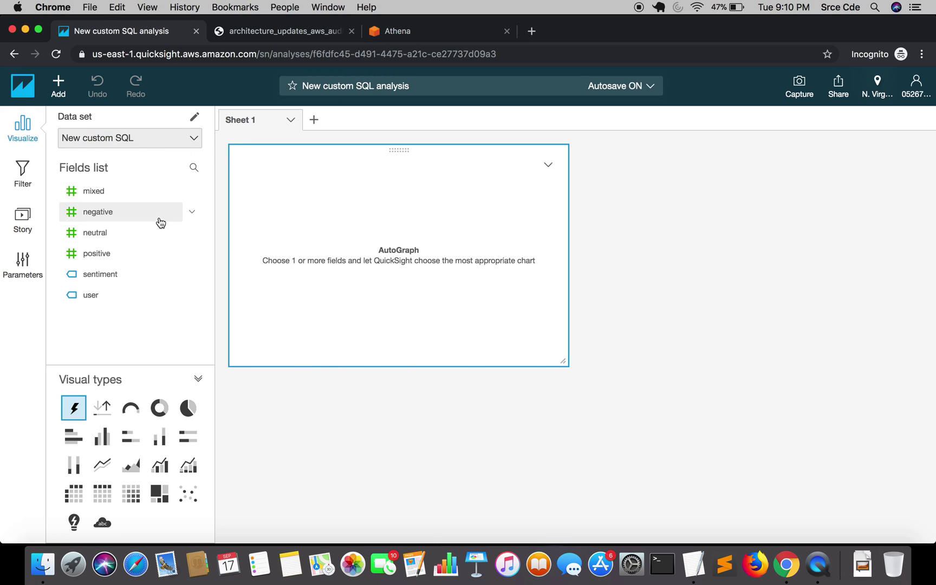
Add the user, sentiment and positive fields to chart Sum of Positive by sentiment and user.
left_click(121, 298)
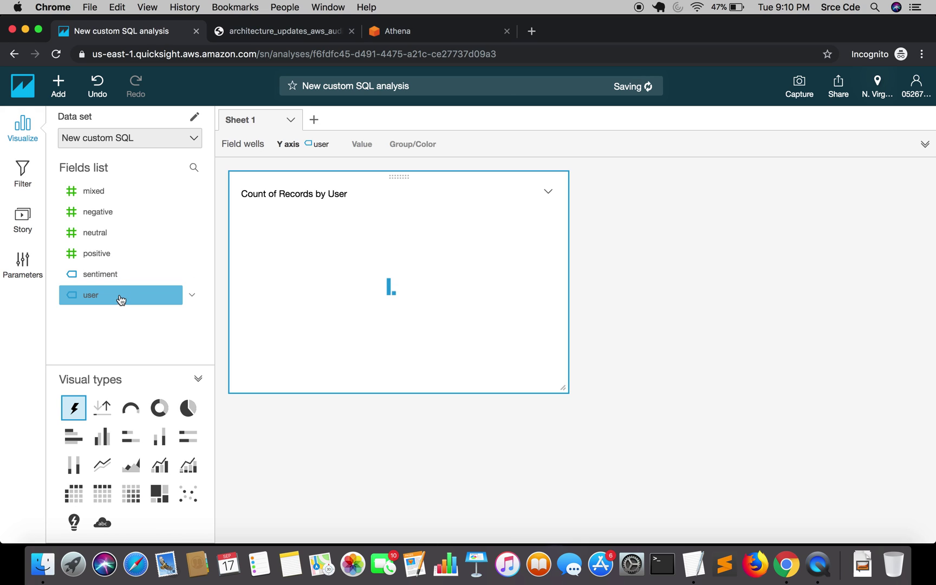
left_click(114, 278)
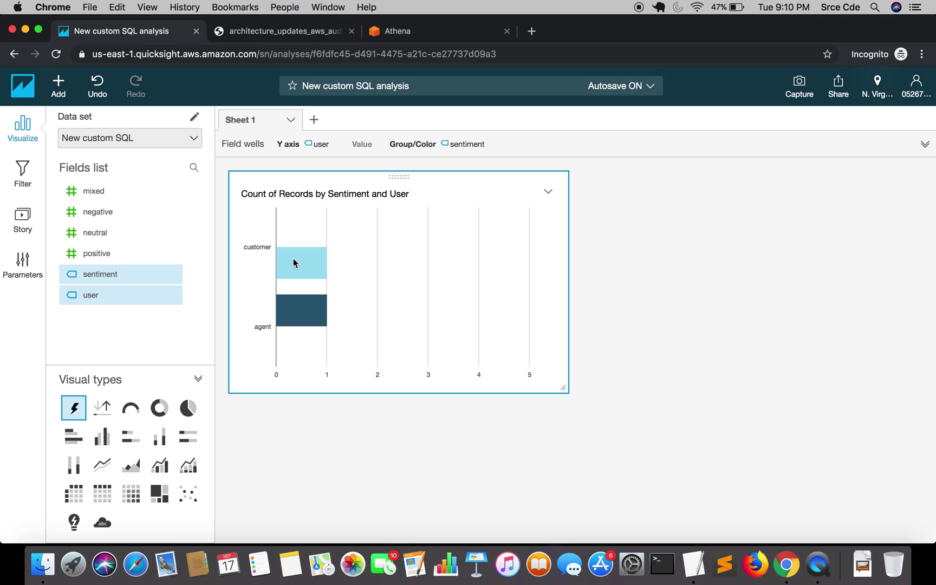
mouse_move(297, 319)
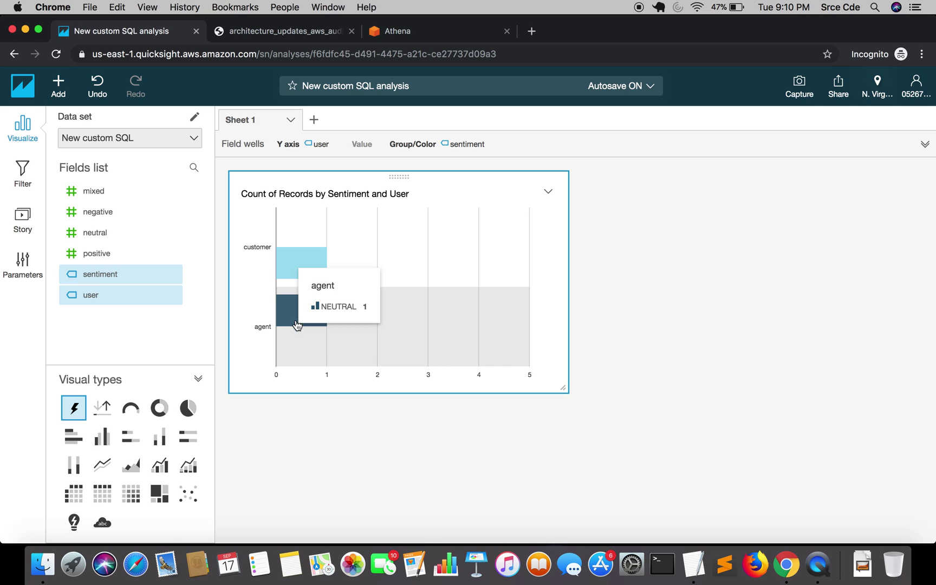
mouse_move(298, 263)
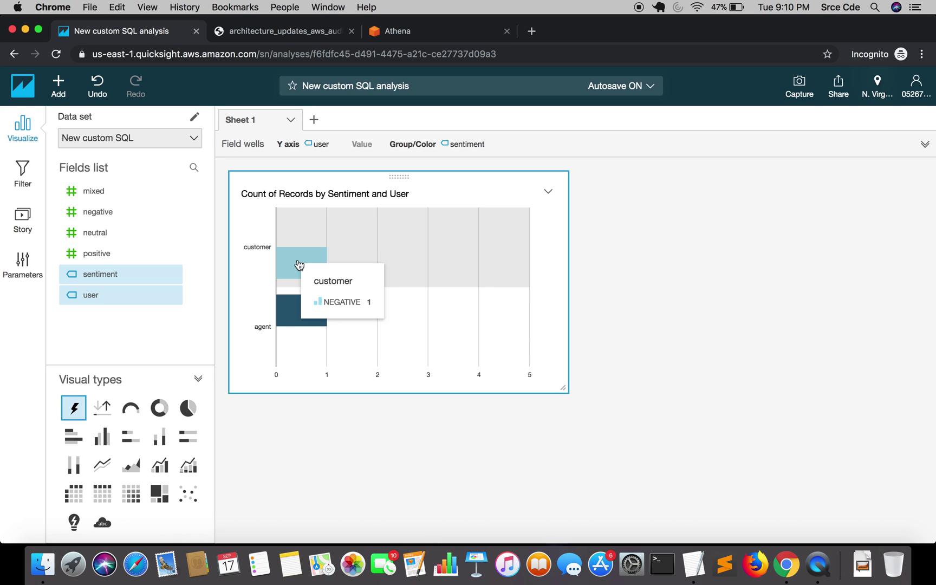
left_click(93, 260)
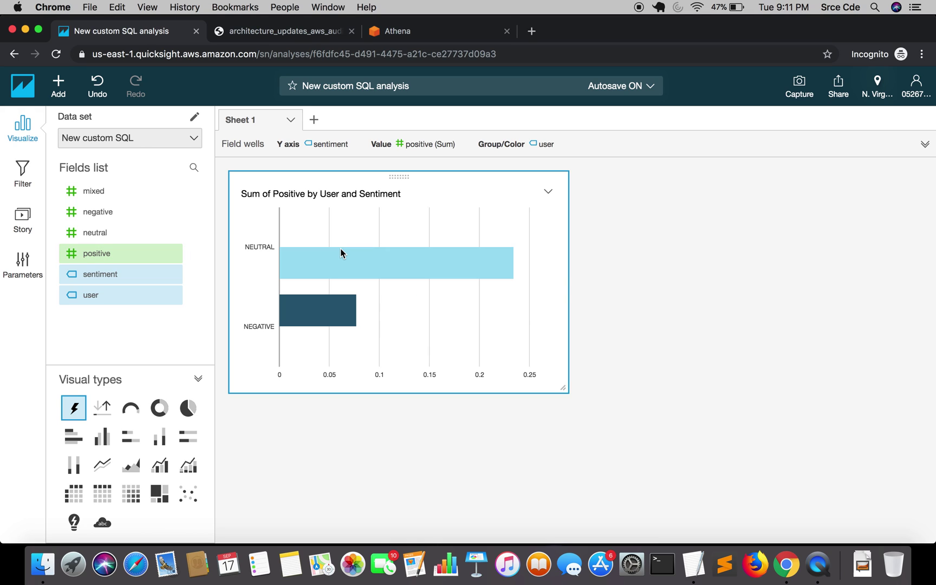
mouse_move(343, 263)
mouse_move(473, 273)
In Format visual, set the legend position to Right and close the formatting panel.
left_click(548, 193)
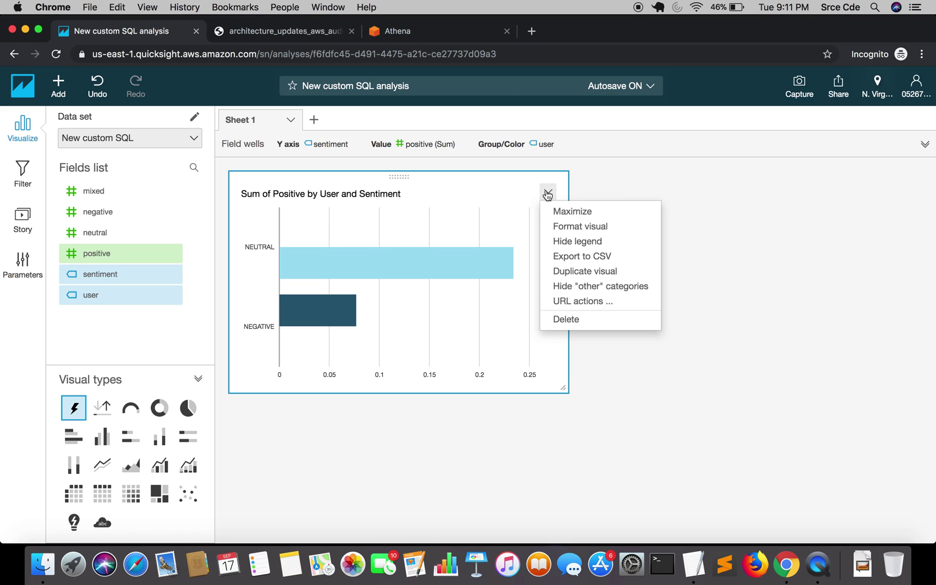
left_click(589, 228)
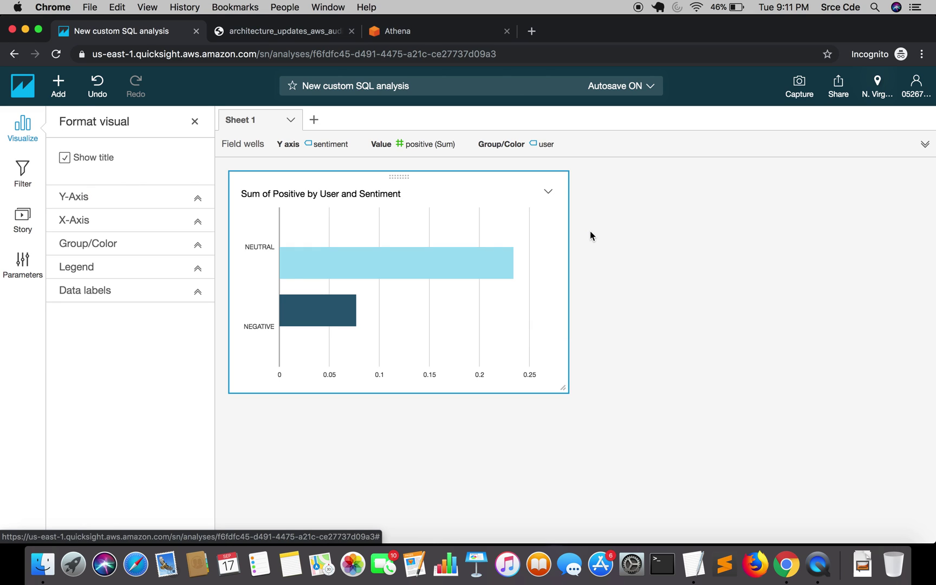
left_click(139, 267)
left_click(91, 428)
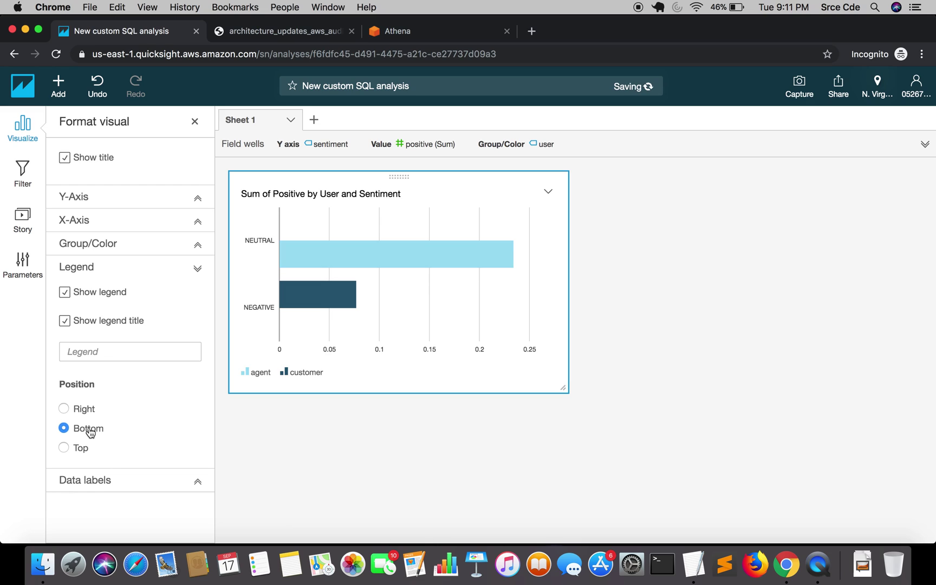
left_click(84, 410)
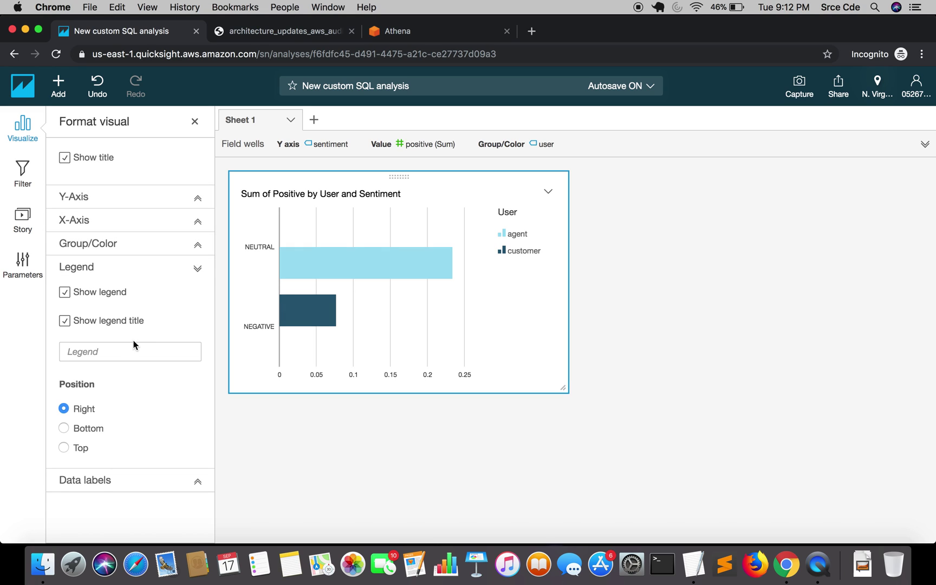
left_click(194, 122)
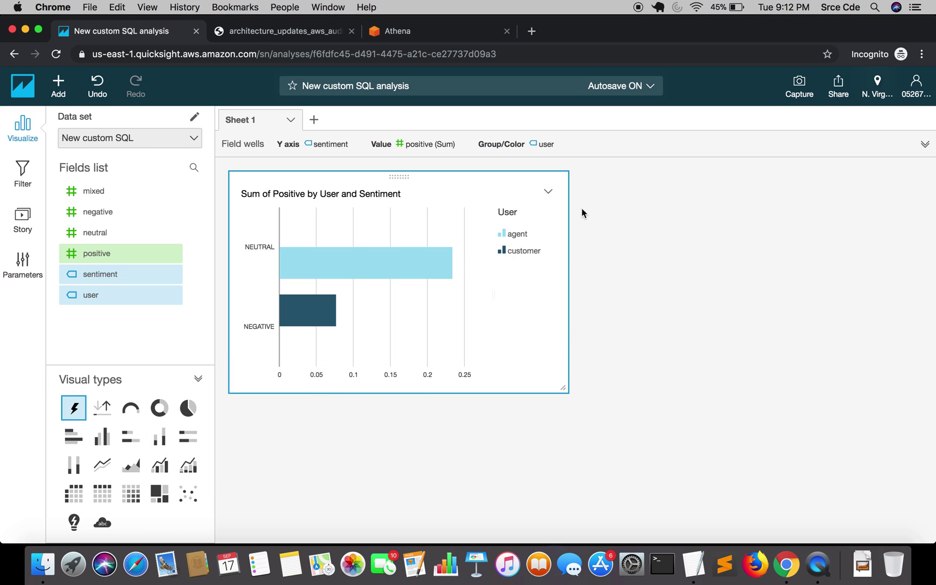
Publish the analysis as a dashboard named 'AWS Audio Analysis' and dismiss the sharing prompt.
left_click(842, 94)
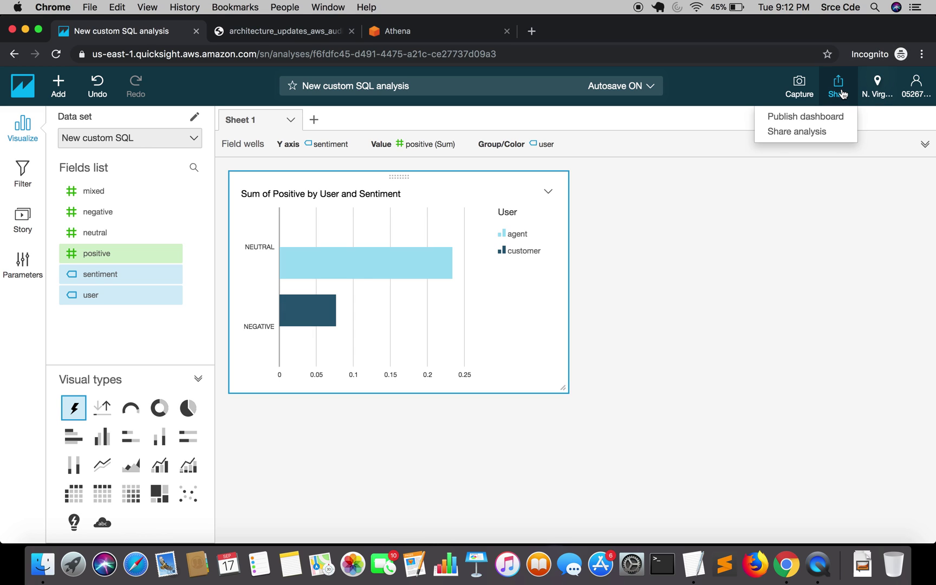
left_click(812, 117)
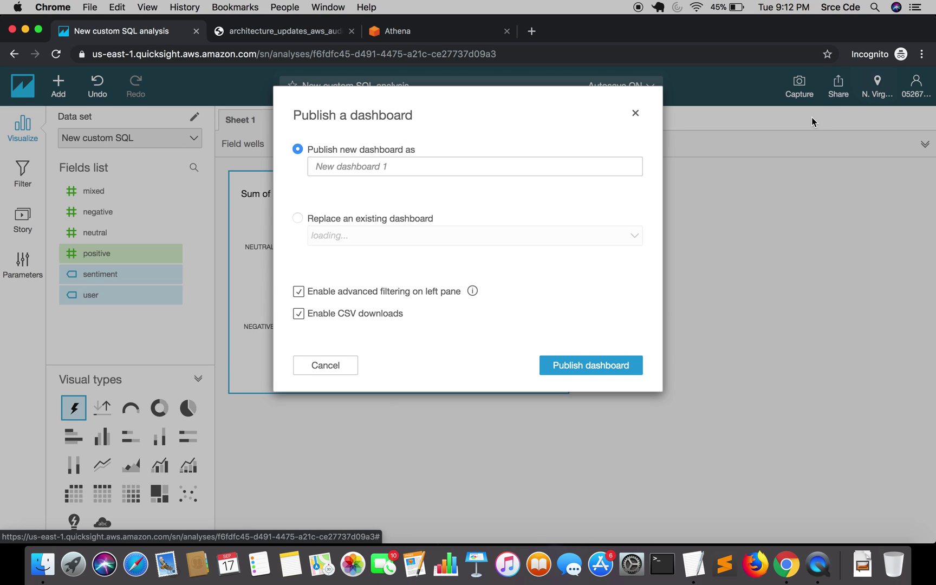
left_click(359, 165)
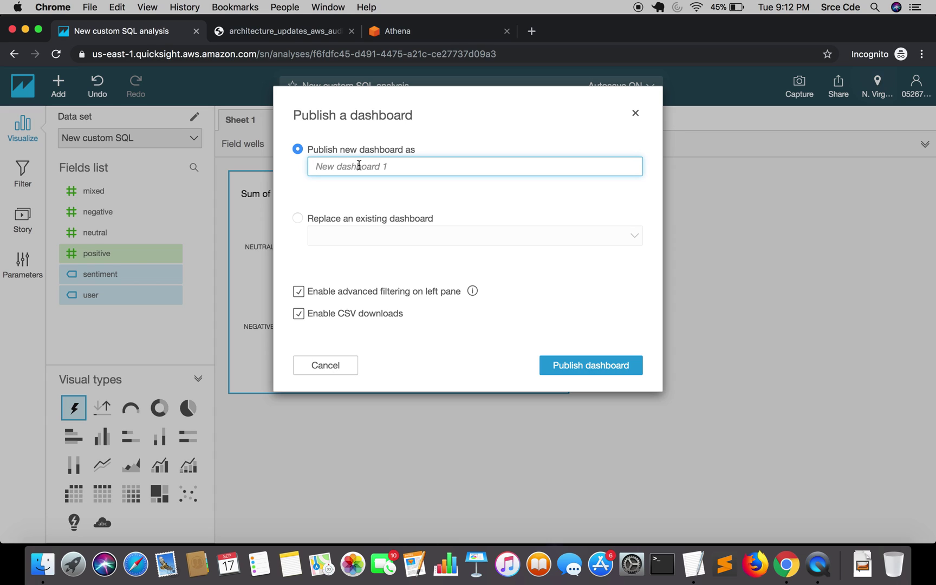
left_click(356, 219)
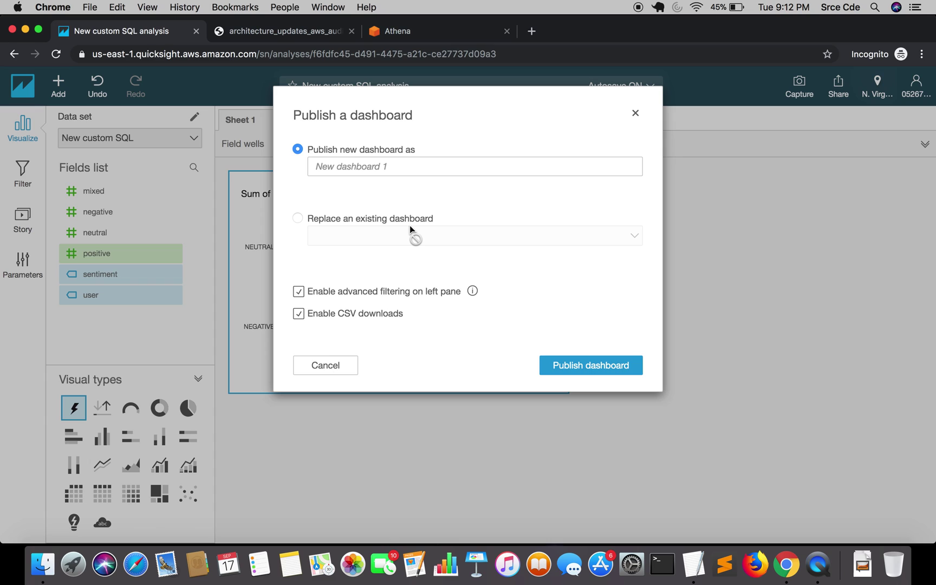
left_click(336, 165)
type("AWS Aud")
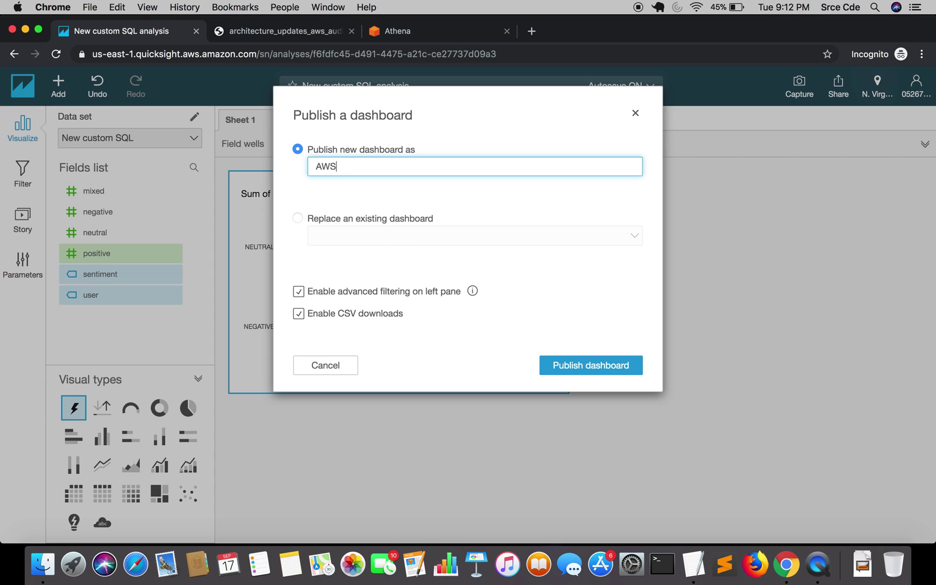
type("io Analysis")
left_click(573, 366)
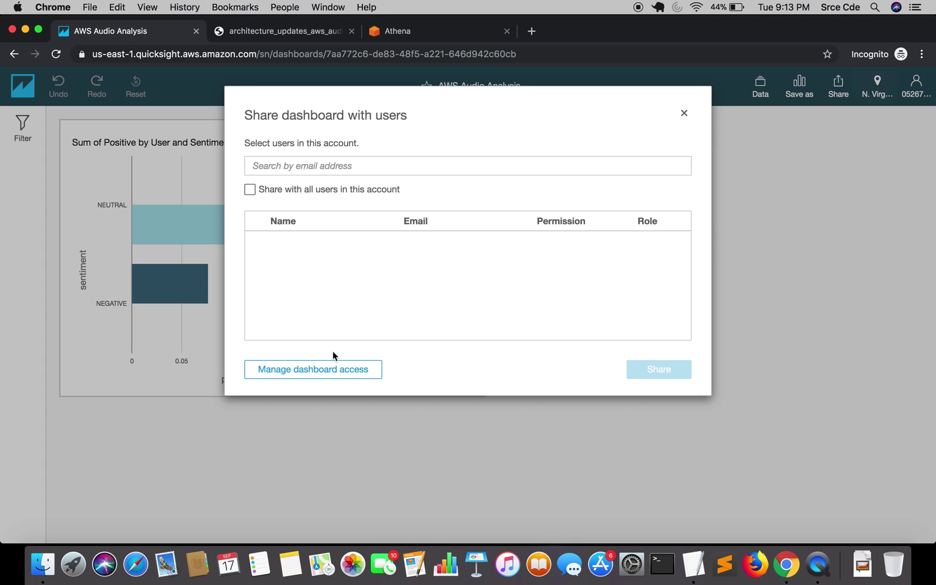
left_click(685, 115)
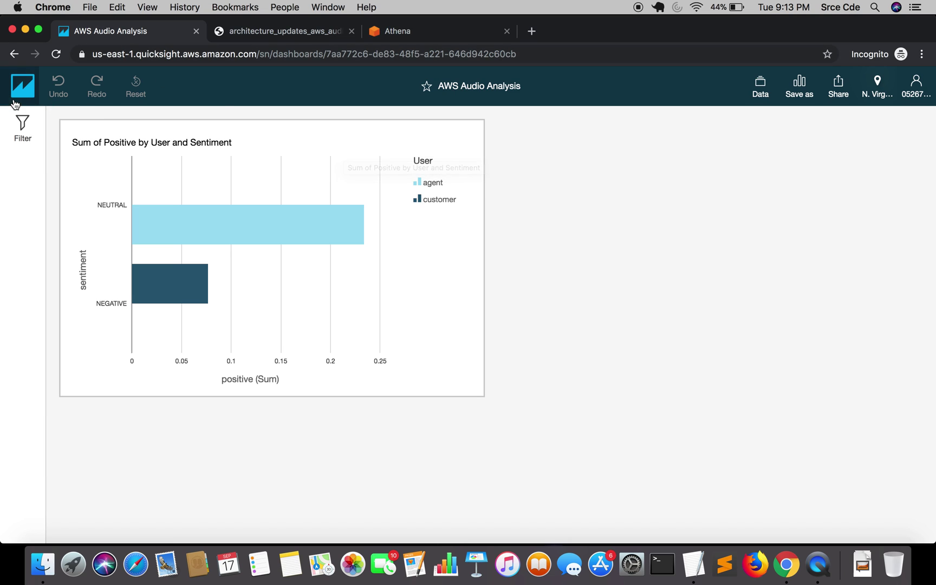
From the QuickSight home page, open the New custom SQL analysis and edit its data set.
left_click(21, 71)
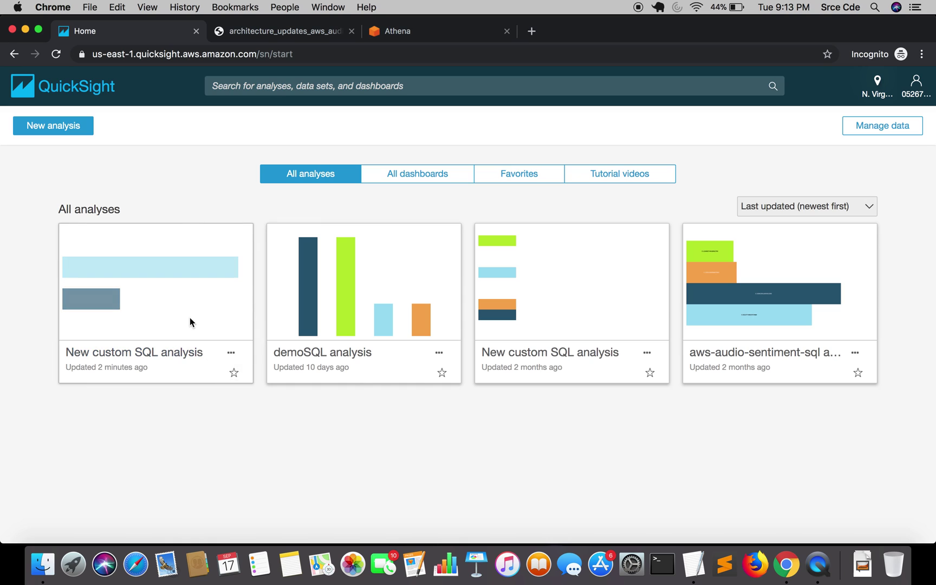
left_click(181, 295)
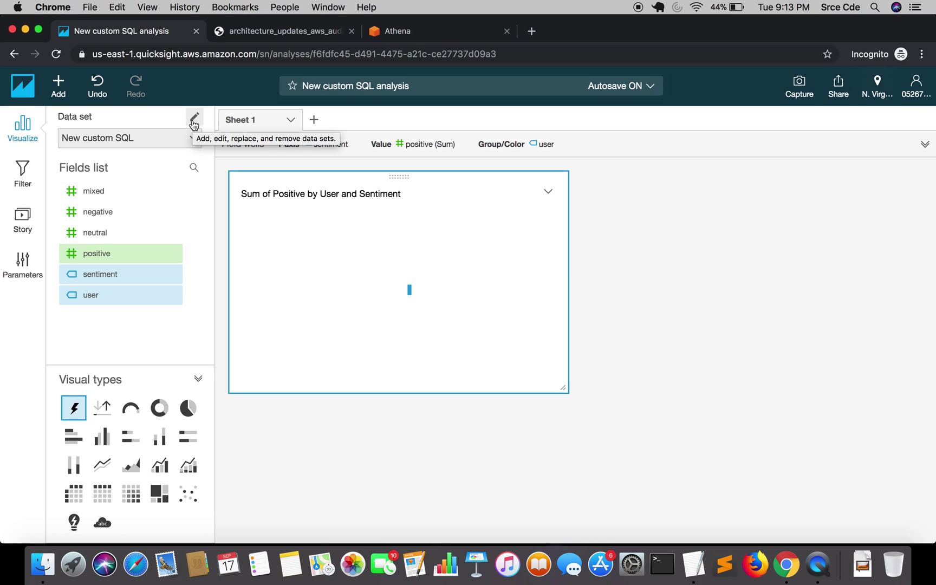
left_click(194, 120)
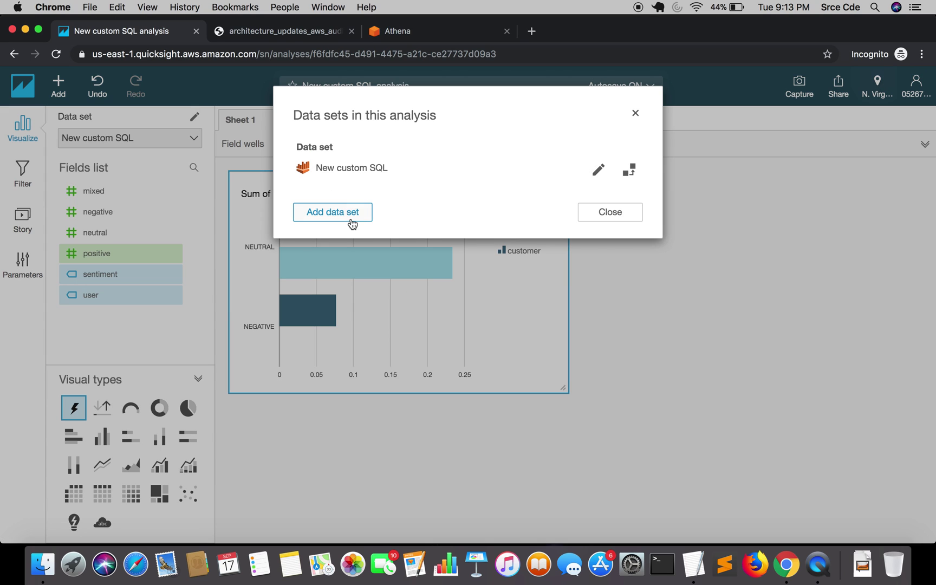
left_click(596, 171)
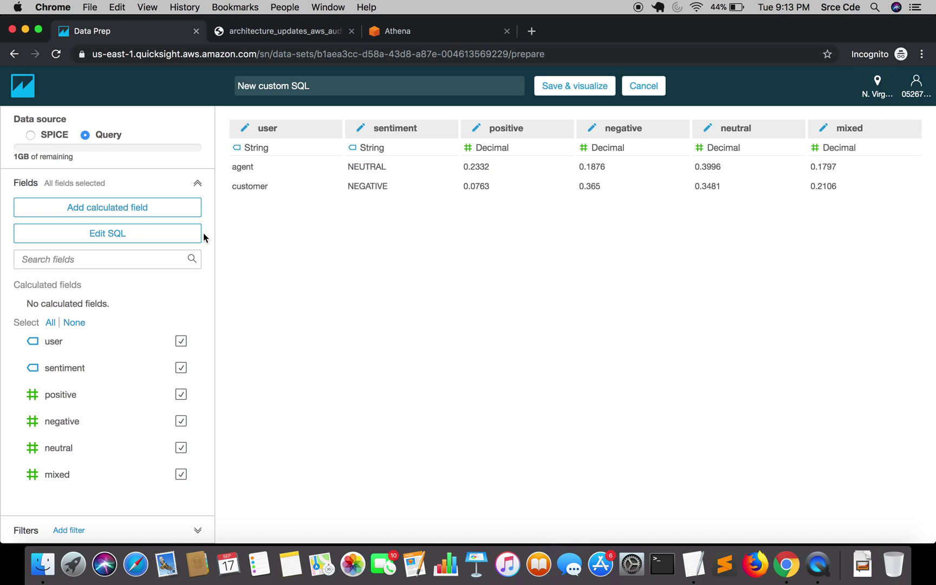
Display the aws-audio-sql custom SQL, starting WITH sentimentanalysis AS, and scroll through it.
left_click(110, 244)
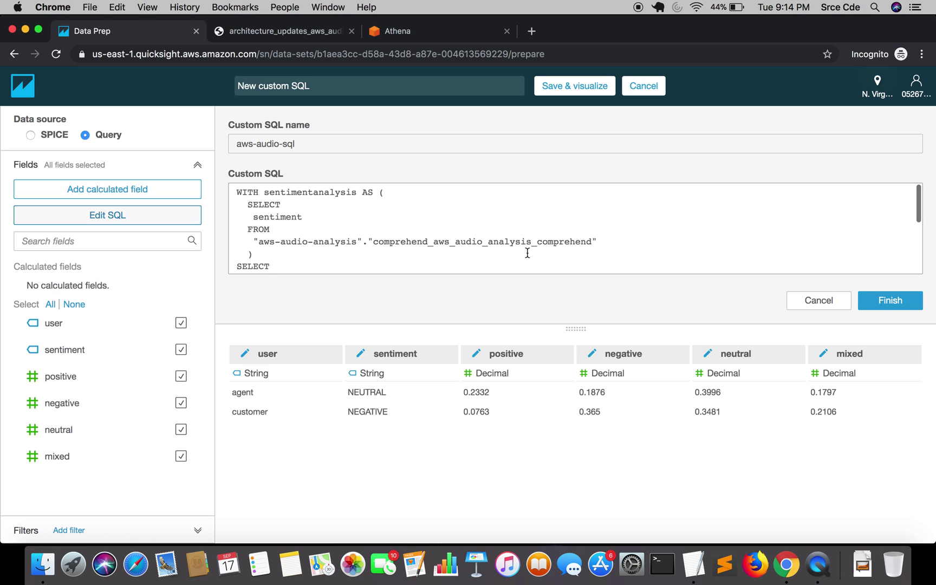
scroll(523, 244, "down", 5)
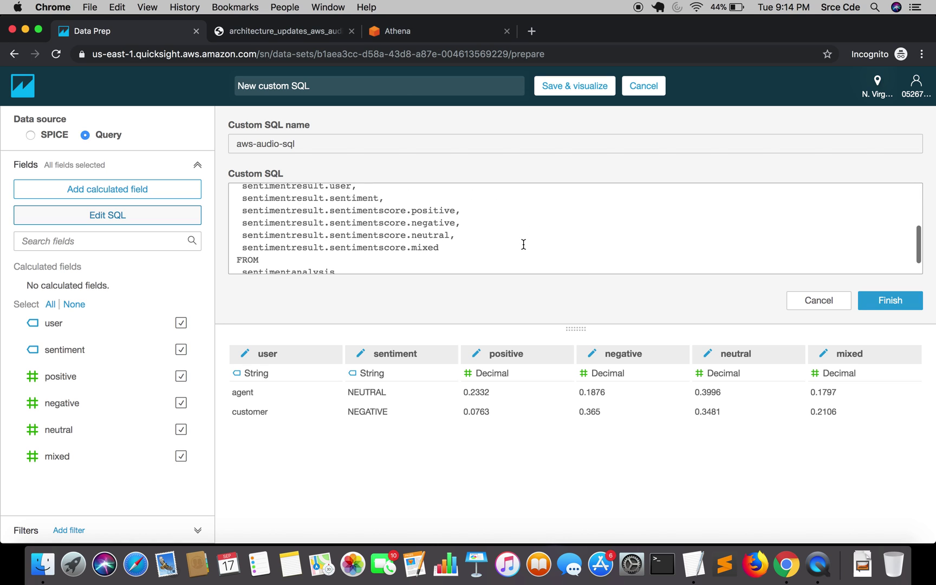
scroll(523, 244, "up", 5)
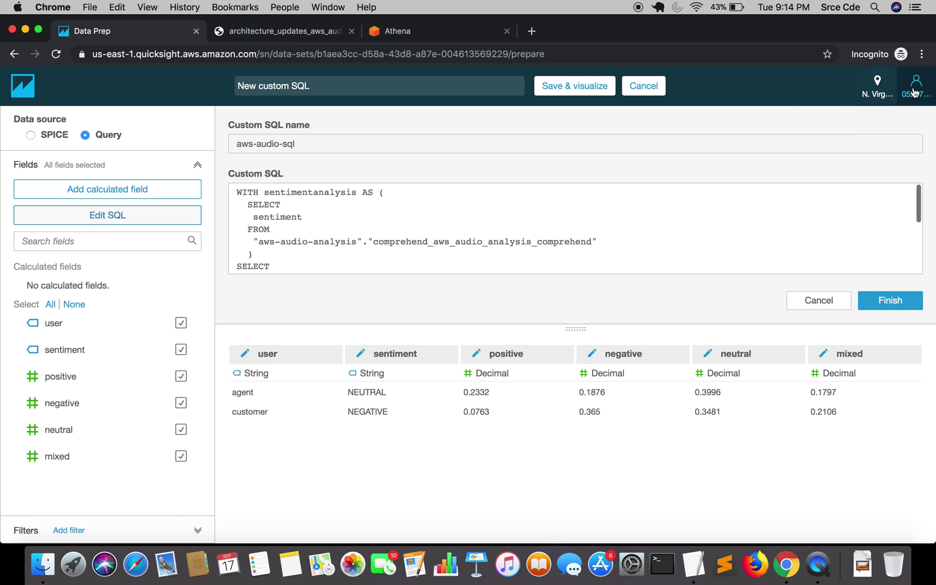
Under Manage QuickSight's Security & permissions, open Add or remove to edit AWS service access.
left_click(914, 93)
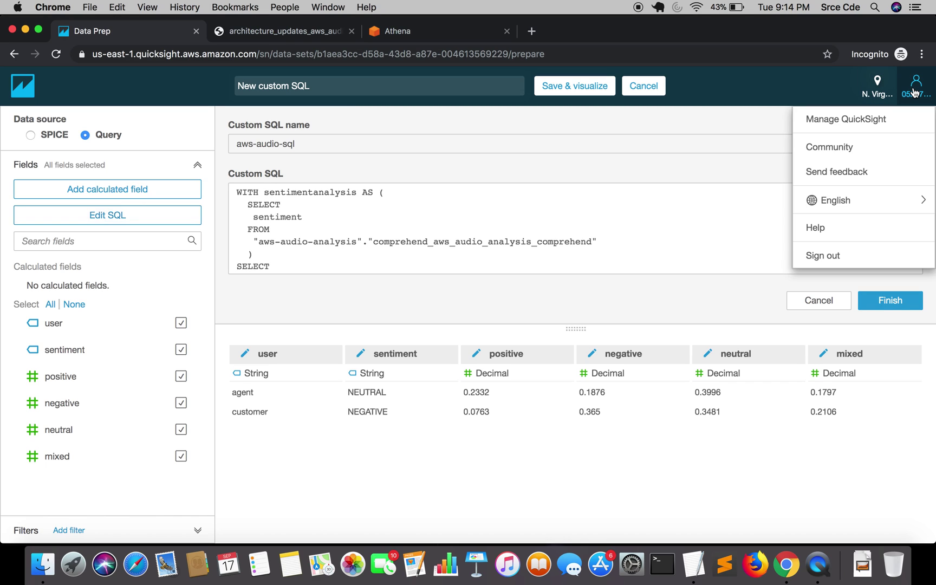
left_click(879, 124)
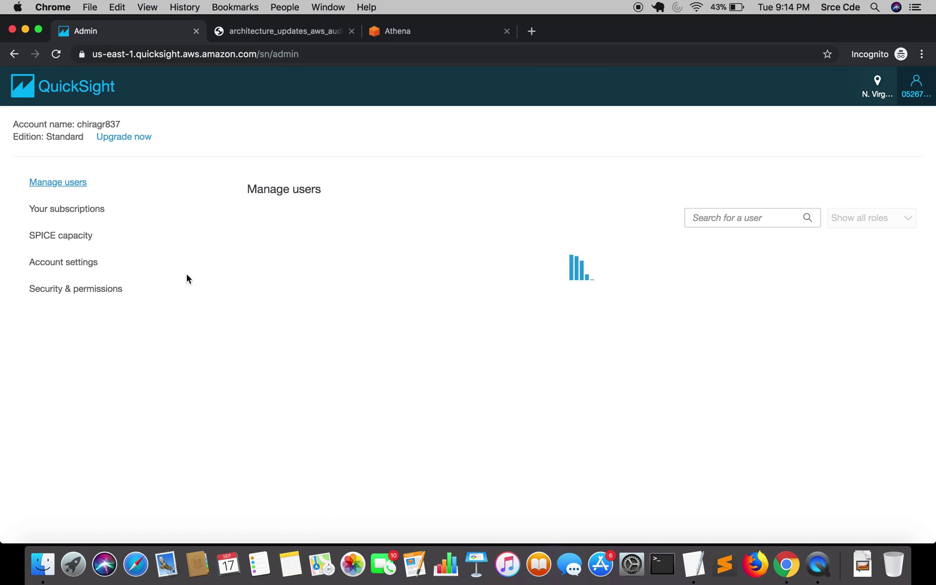
left_click(95, 295)
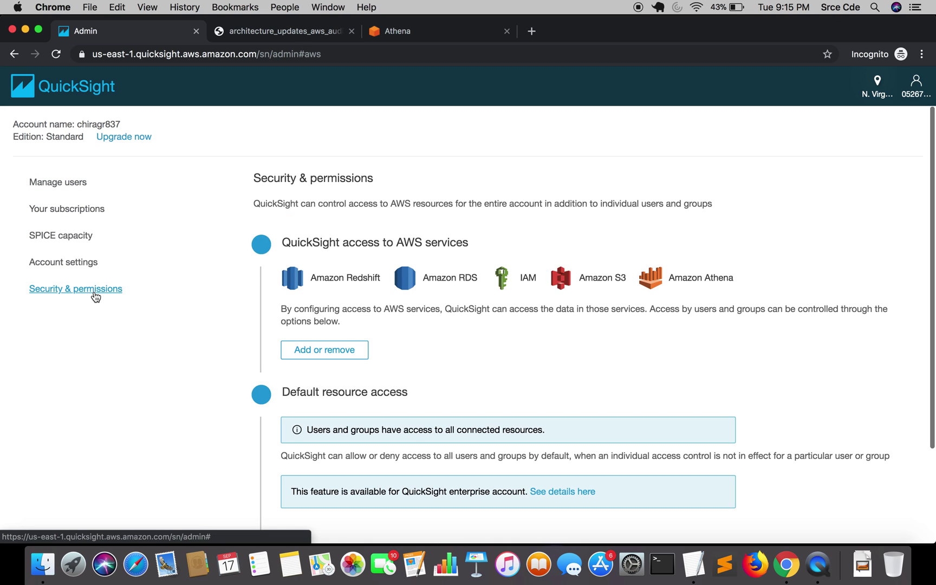
scroll(319, 313, "down", 2)
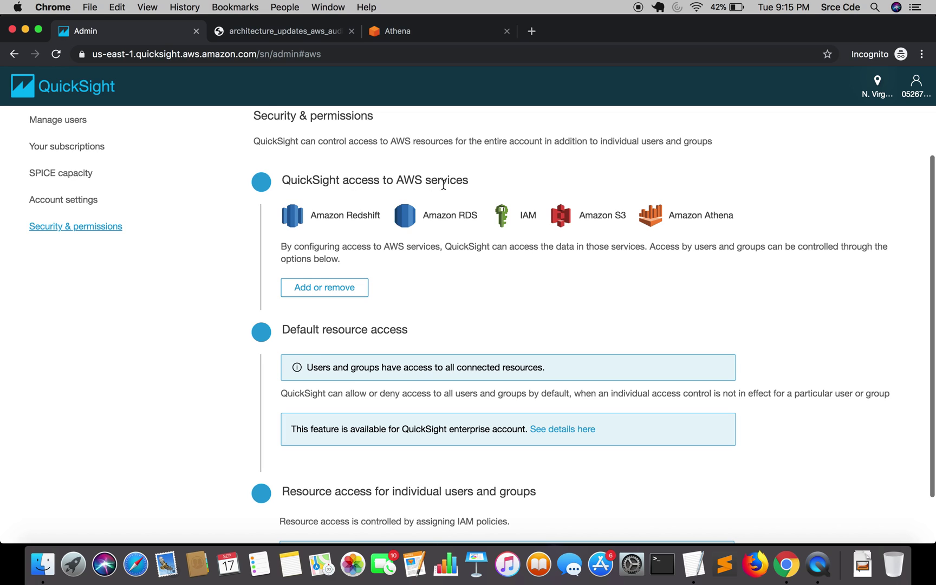
left_click(339, 290)
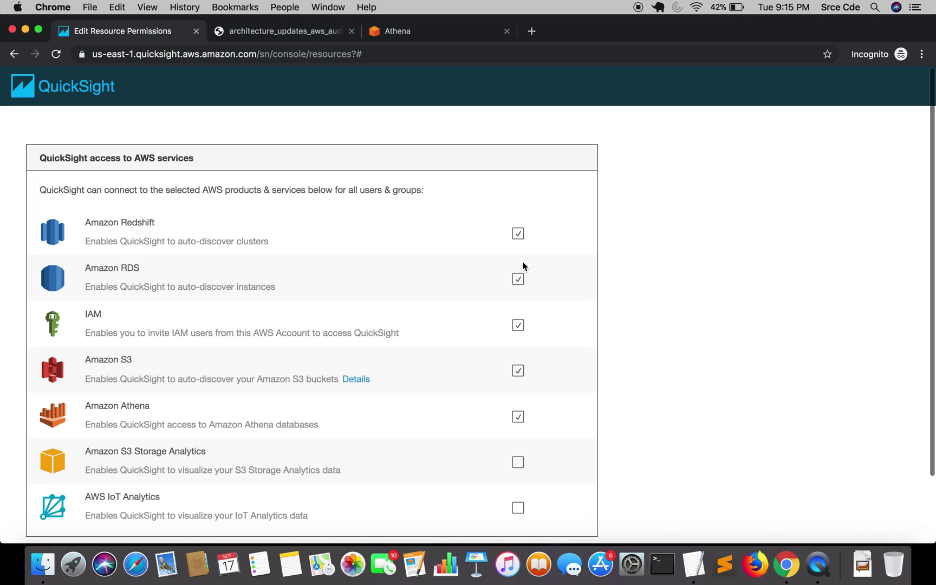
scroll(525, 300, "down", 3)
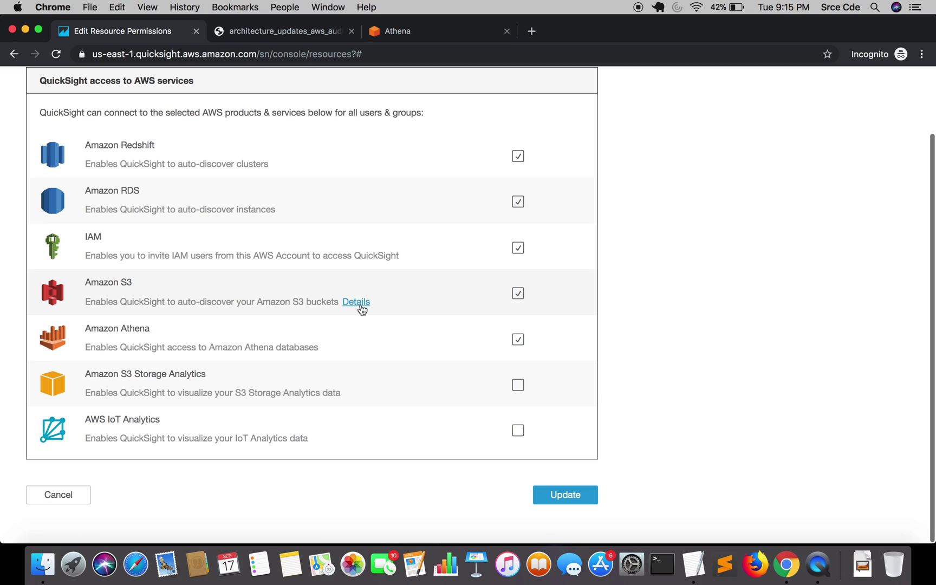
Inspect the Amazon S3 bucket list, close it without applying changes, and return to QuickSight home.
left_click(359, 305)
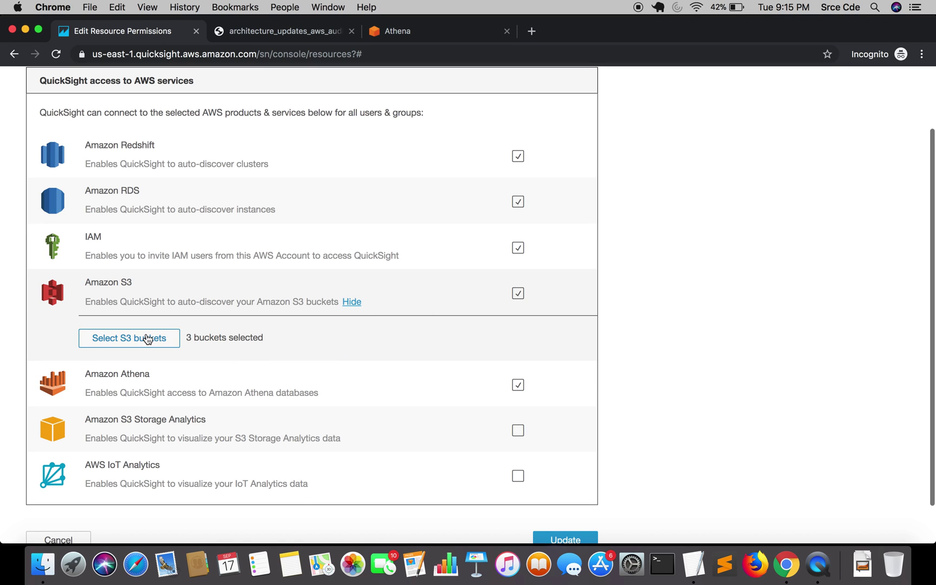
left_click(146, 338)
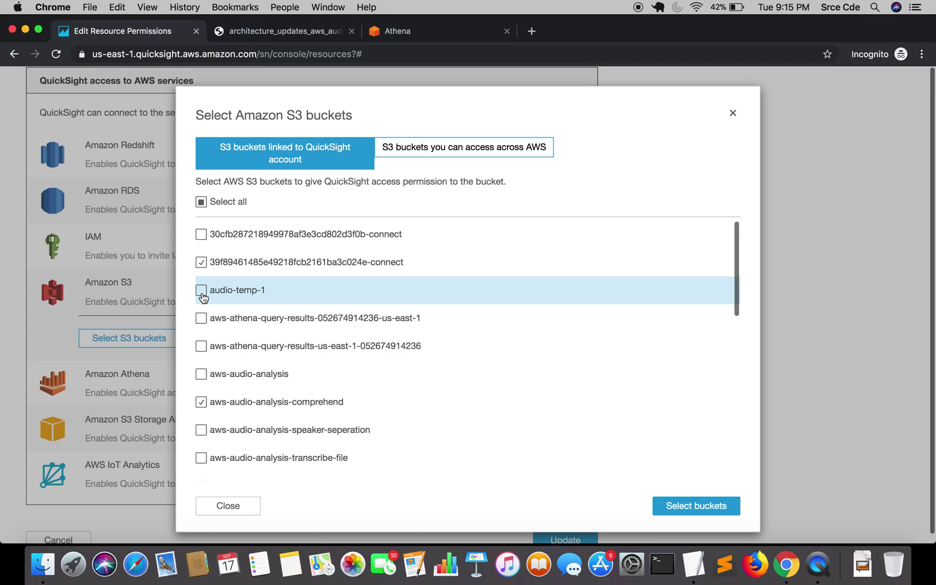
left_click(202, 294)
scroll(401, 345, "down", 3)
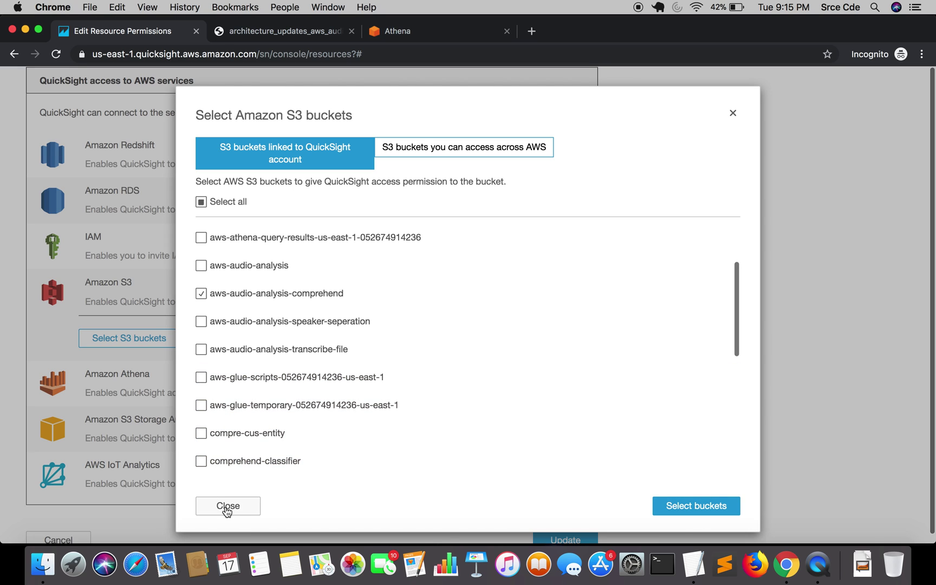
left_click(226, 507)
scroll(470, 302, "up", 2)
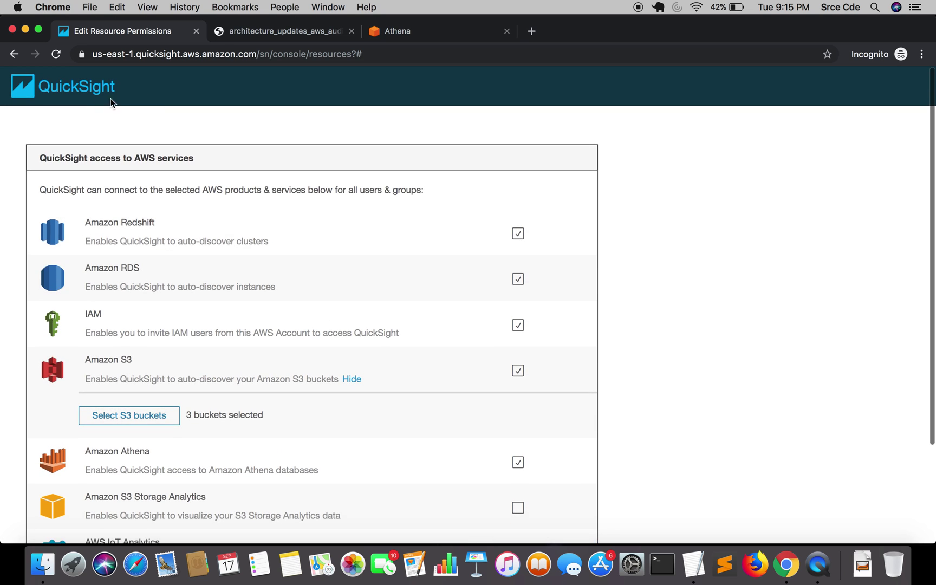
left_click(73, 96)
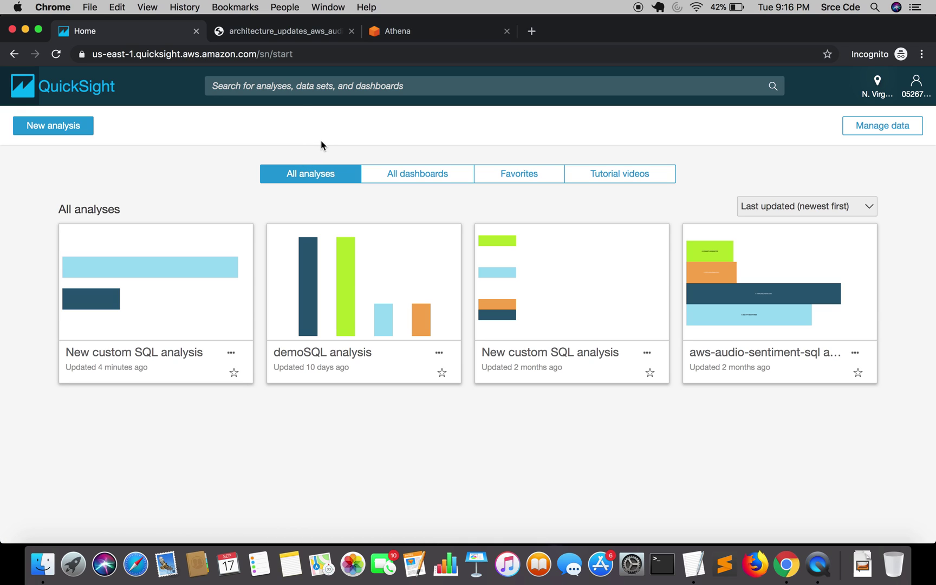
Switch to the architecture_updates_aws_audio_analysis.png diagram tab in Chrome.
left_click(277, 33)
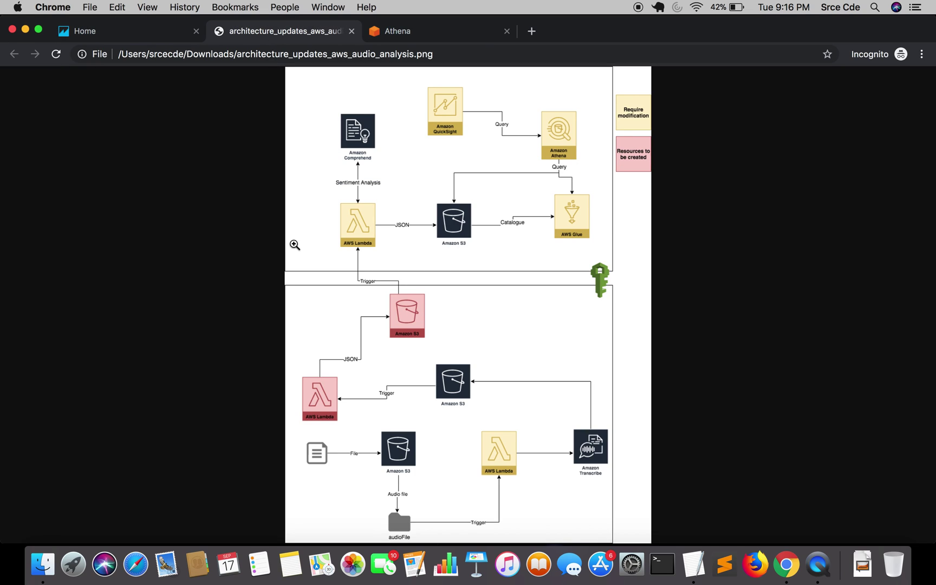